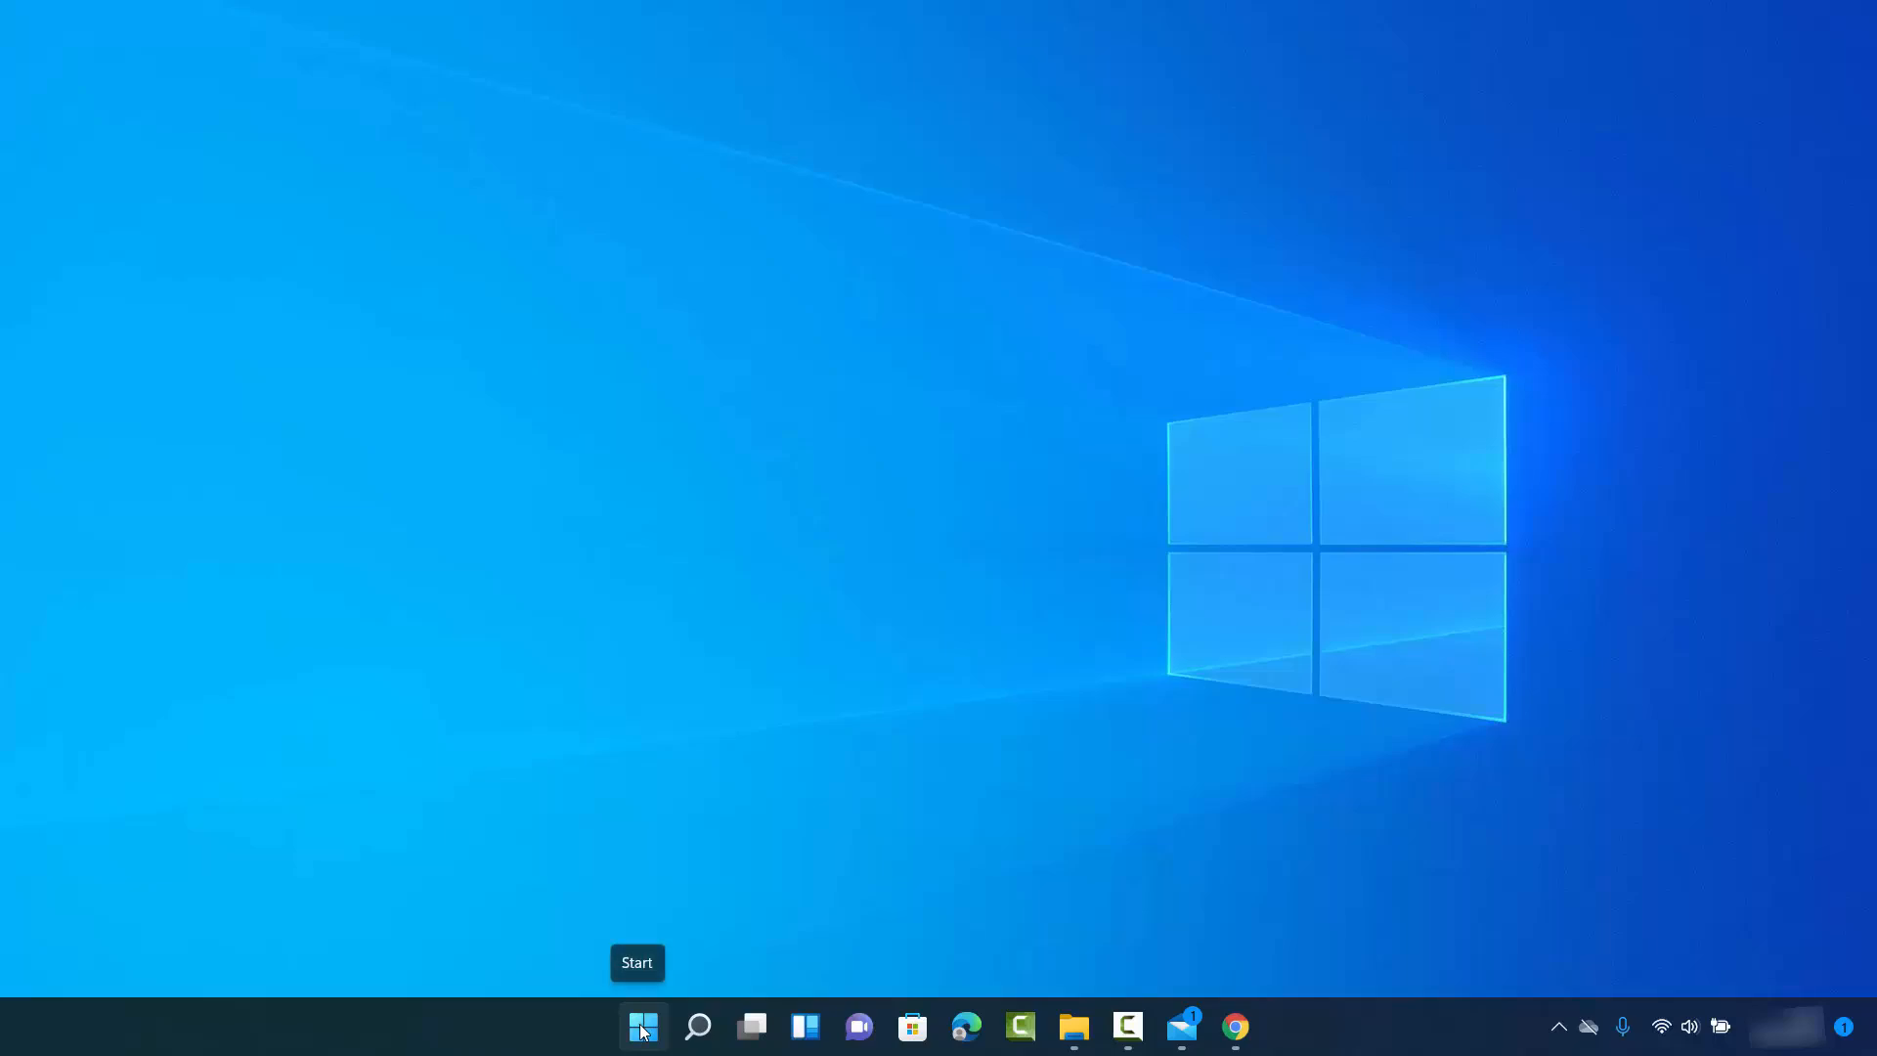
# - Open the Language & region page of the Time & language settings in Windows Settings
pyautogui.rightClick(643, 1032)
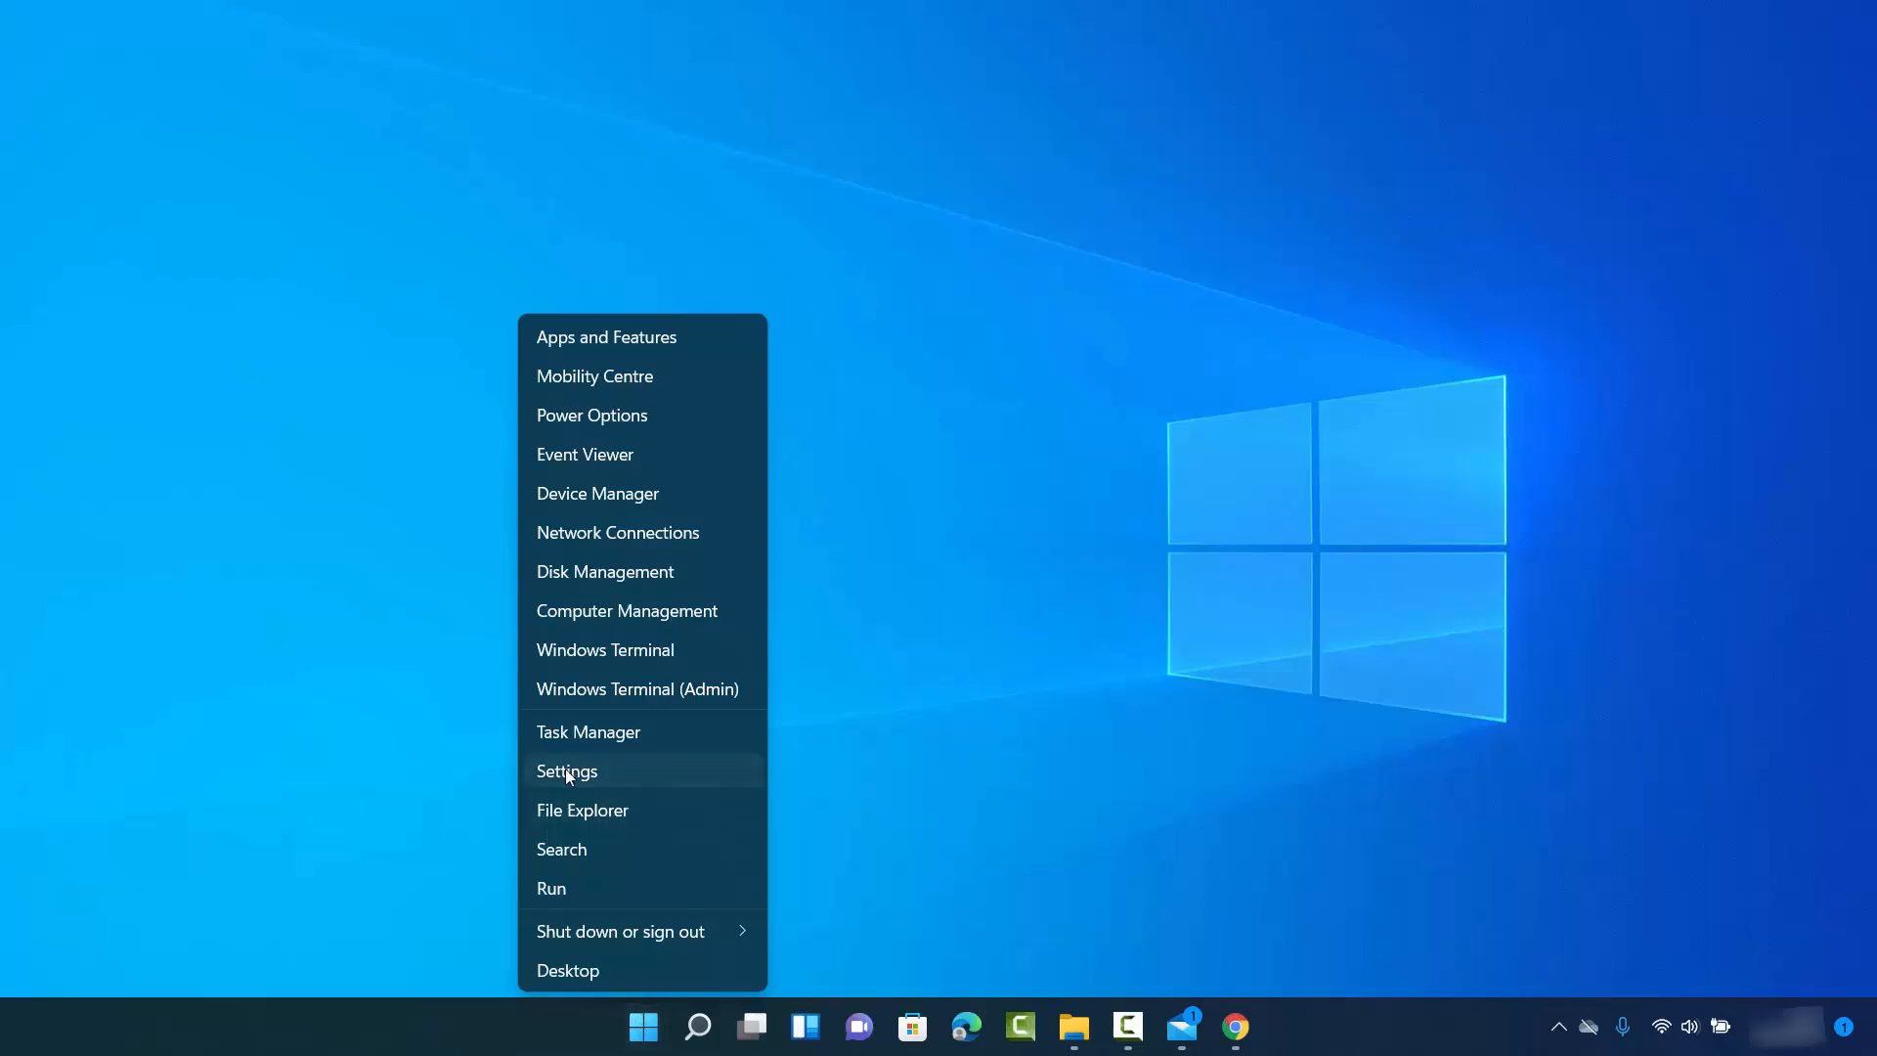
pyautogui.click(565, 769)
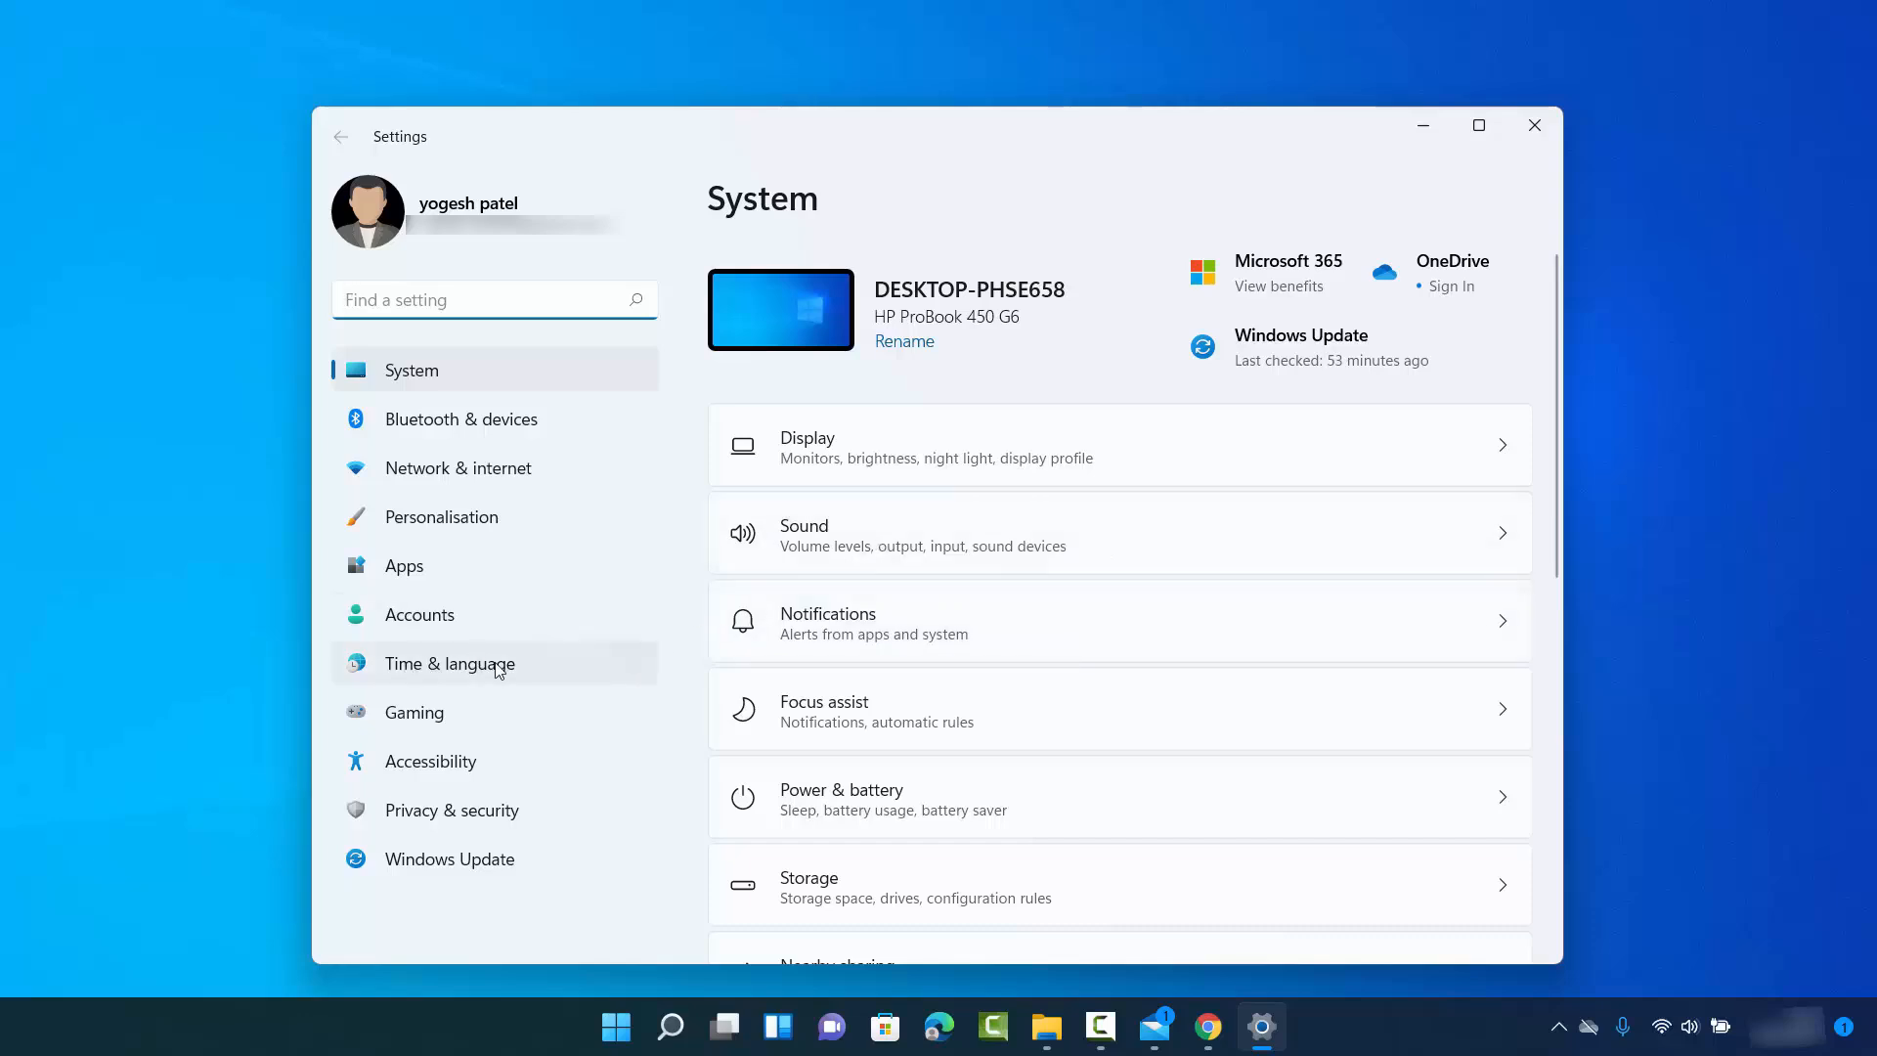
pyautogui.click(436, 674)
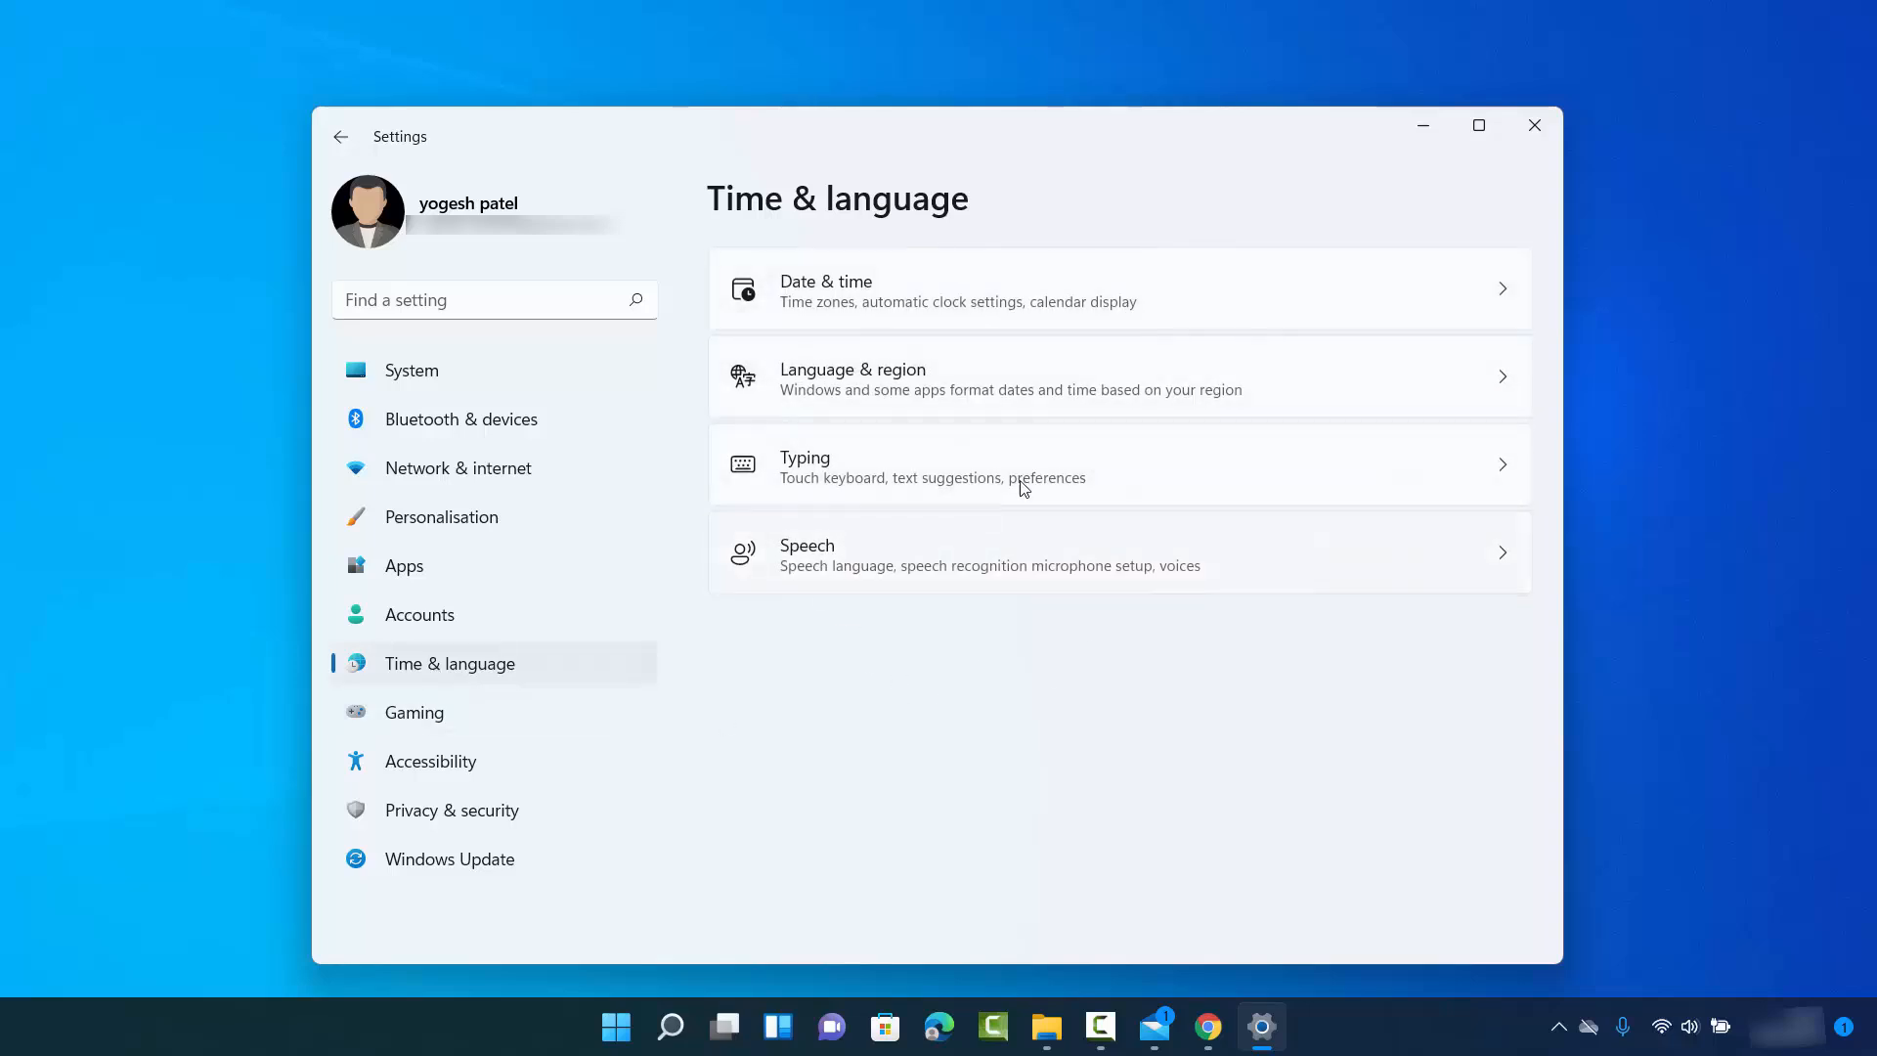
pyautogui.click(882, 384)
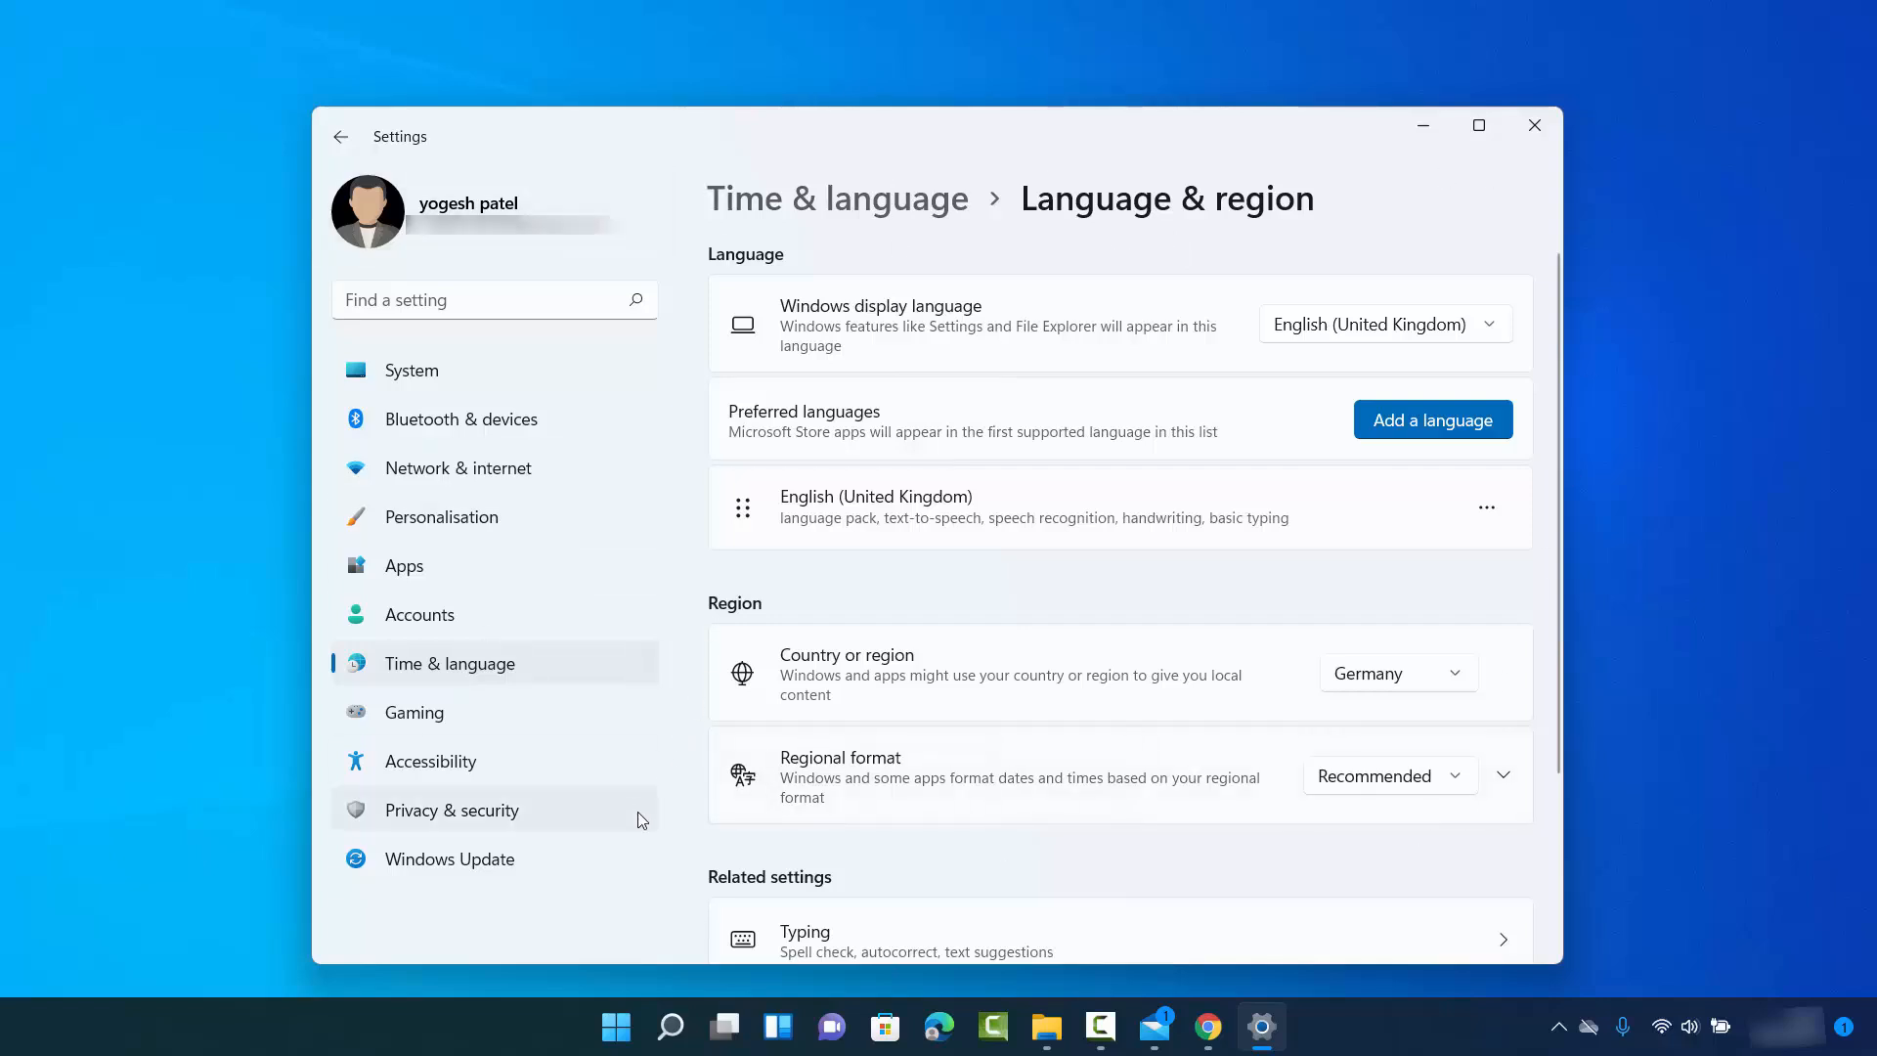
pyautogui.rightClick(614, 1027)
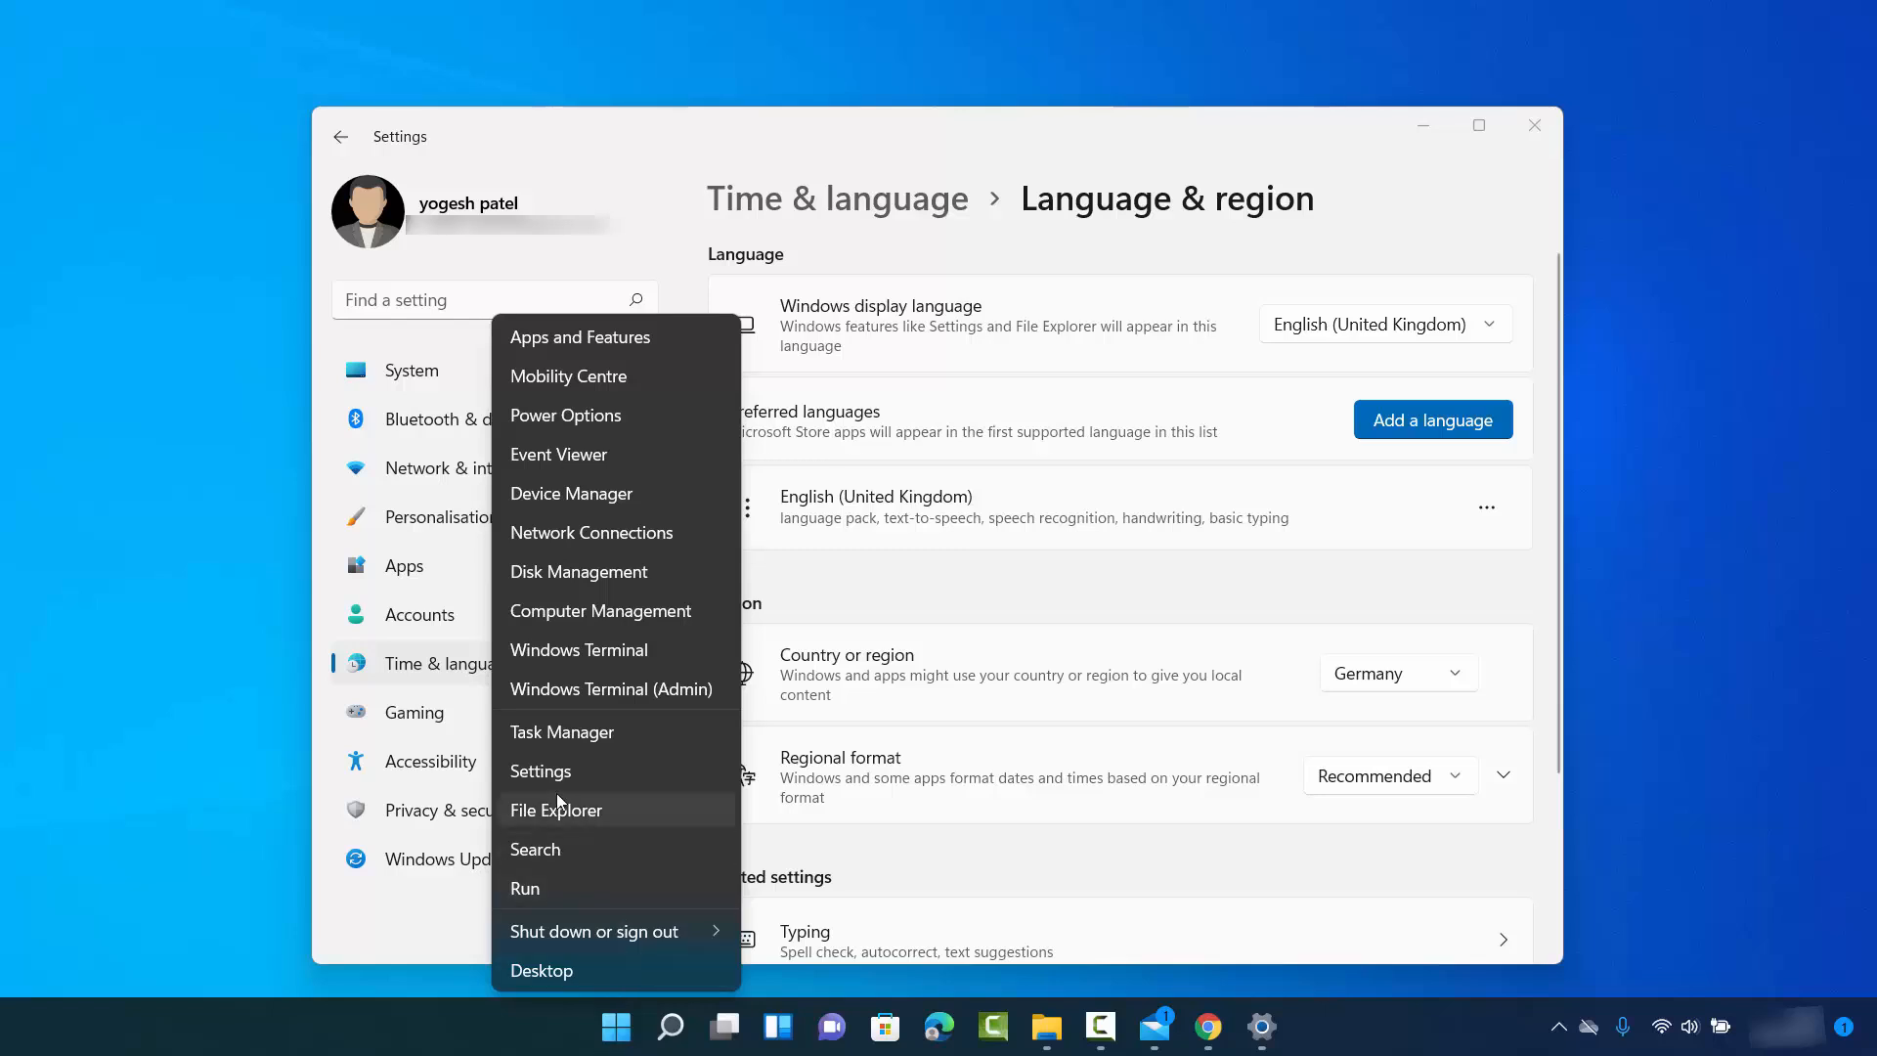
pyautogui.click(1756, 868)
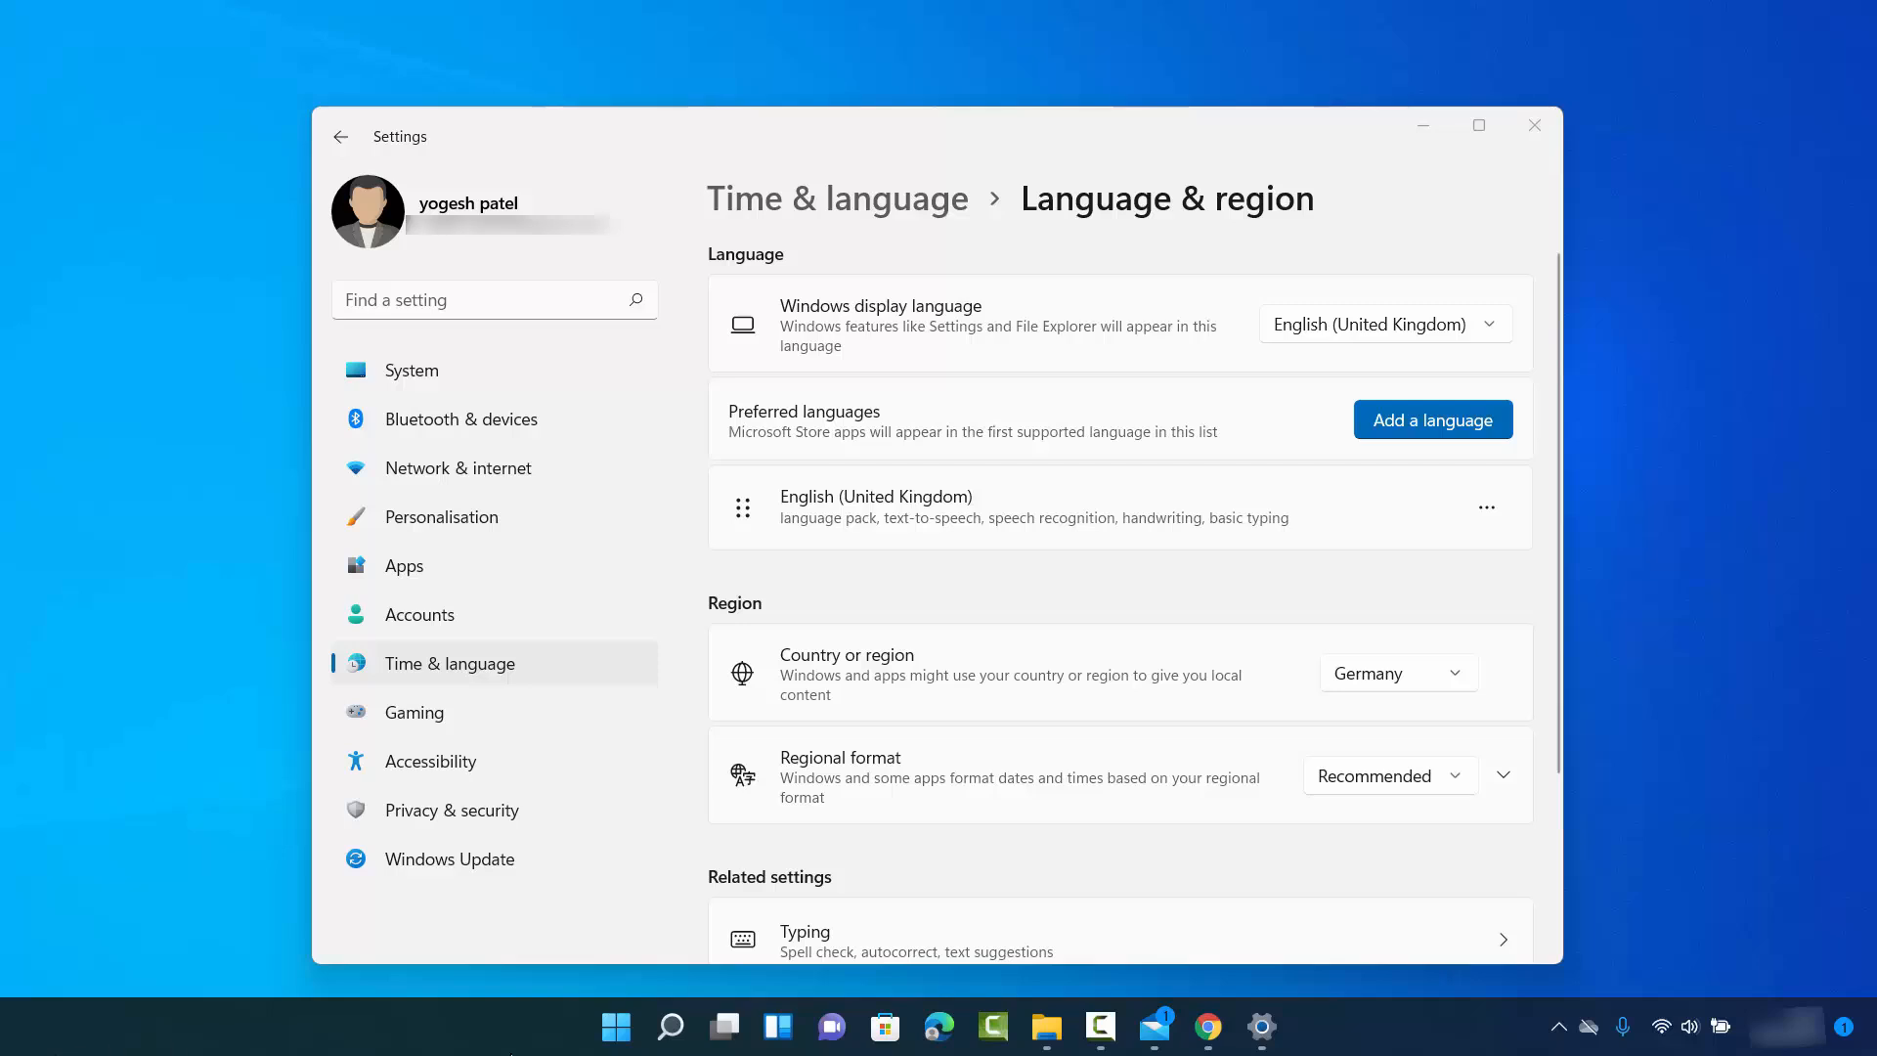
pyautogui.rightClick(616, 1027)
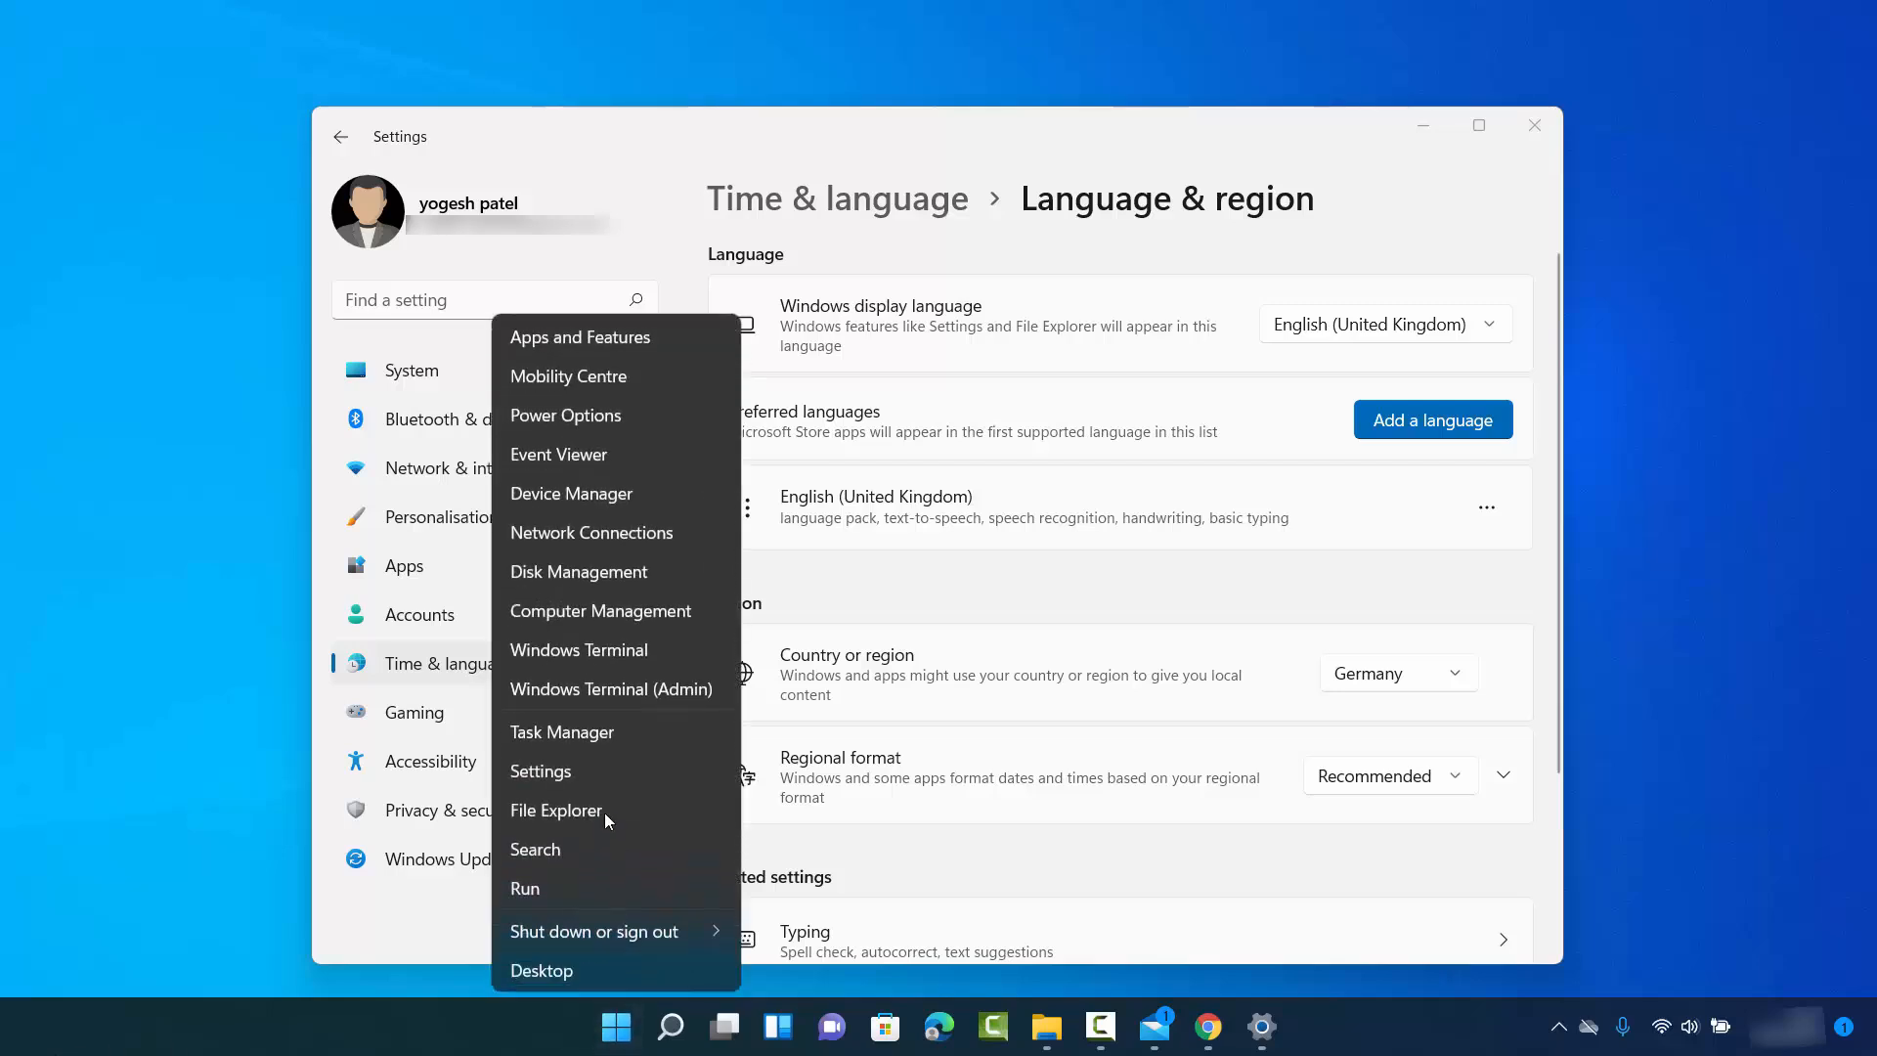
pyautogui.click(1775, 811)
# - Search Windows for "settings" and open the Settings app from the results
pyautogui.click(684, 1028)
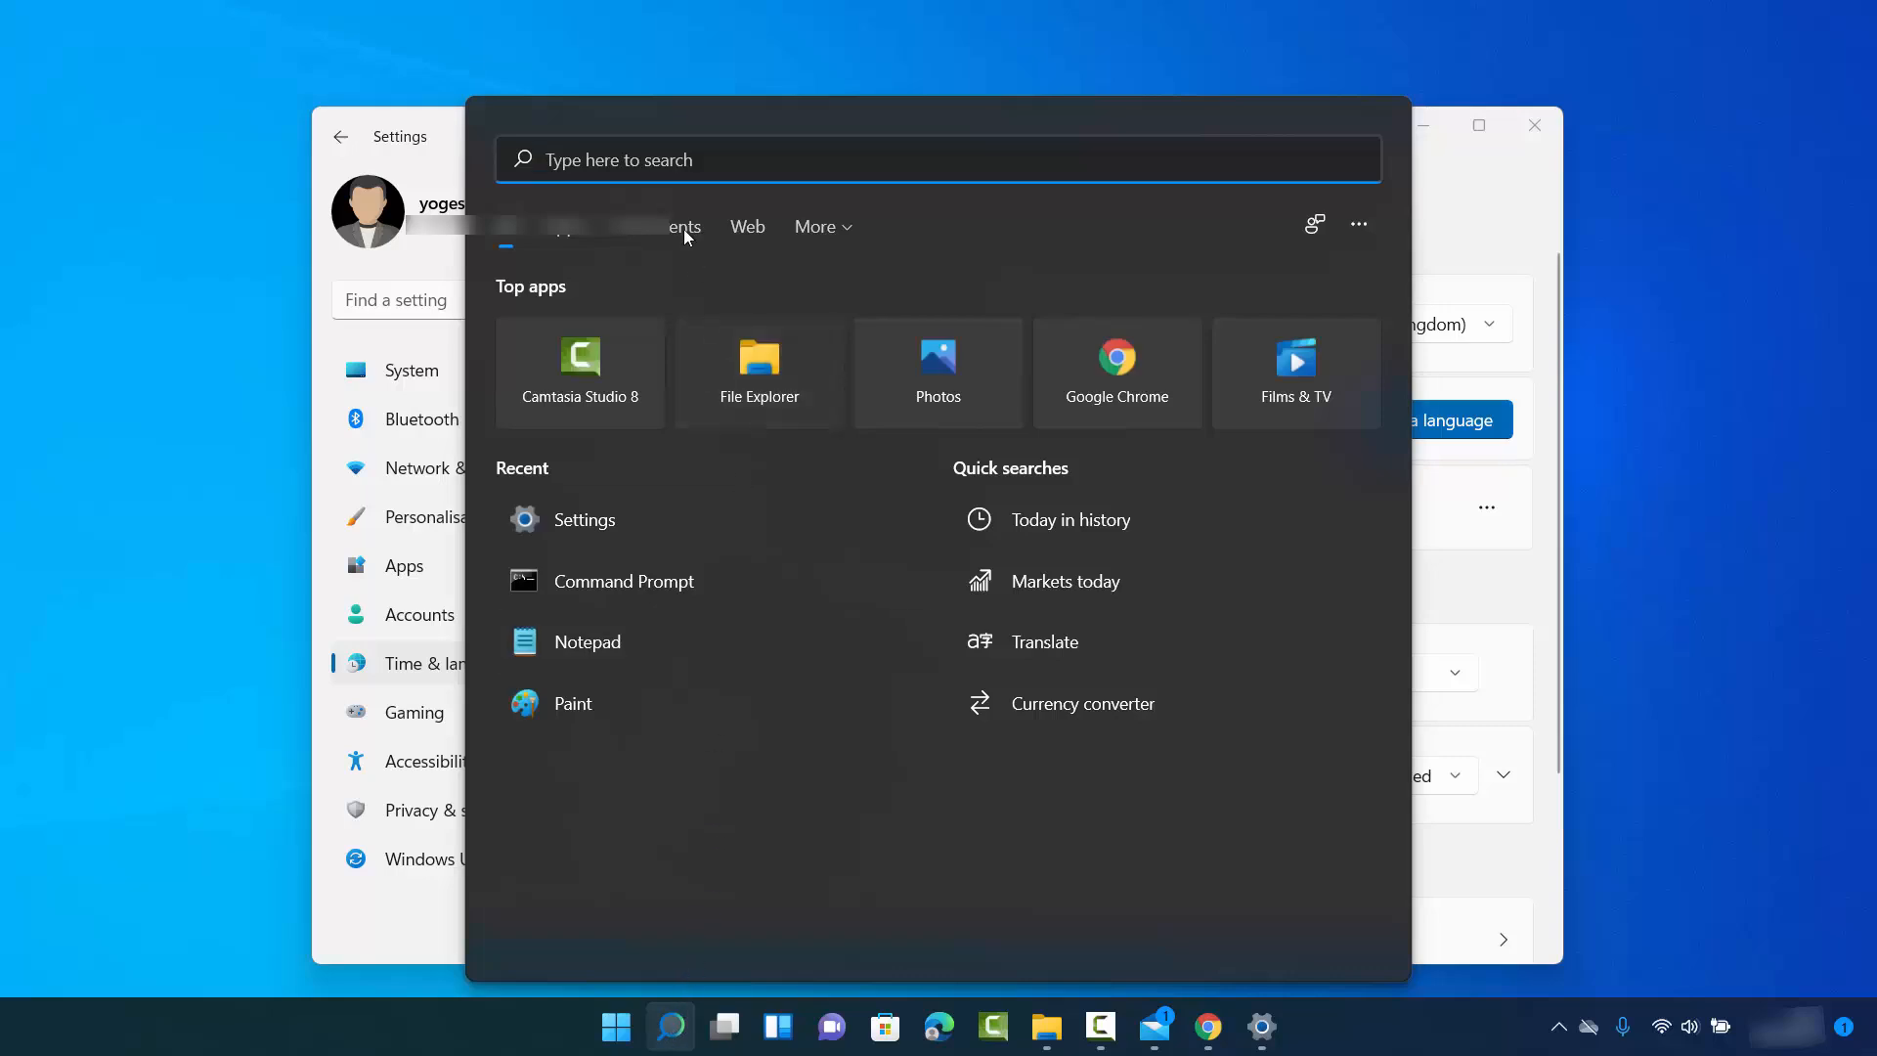
pyautogui.write('se')
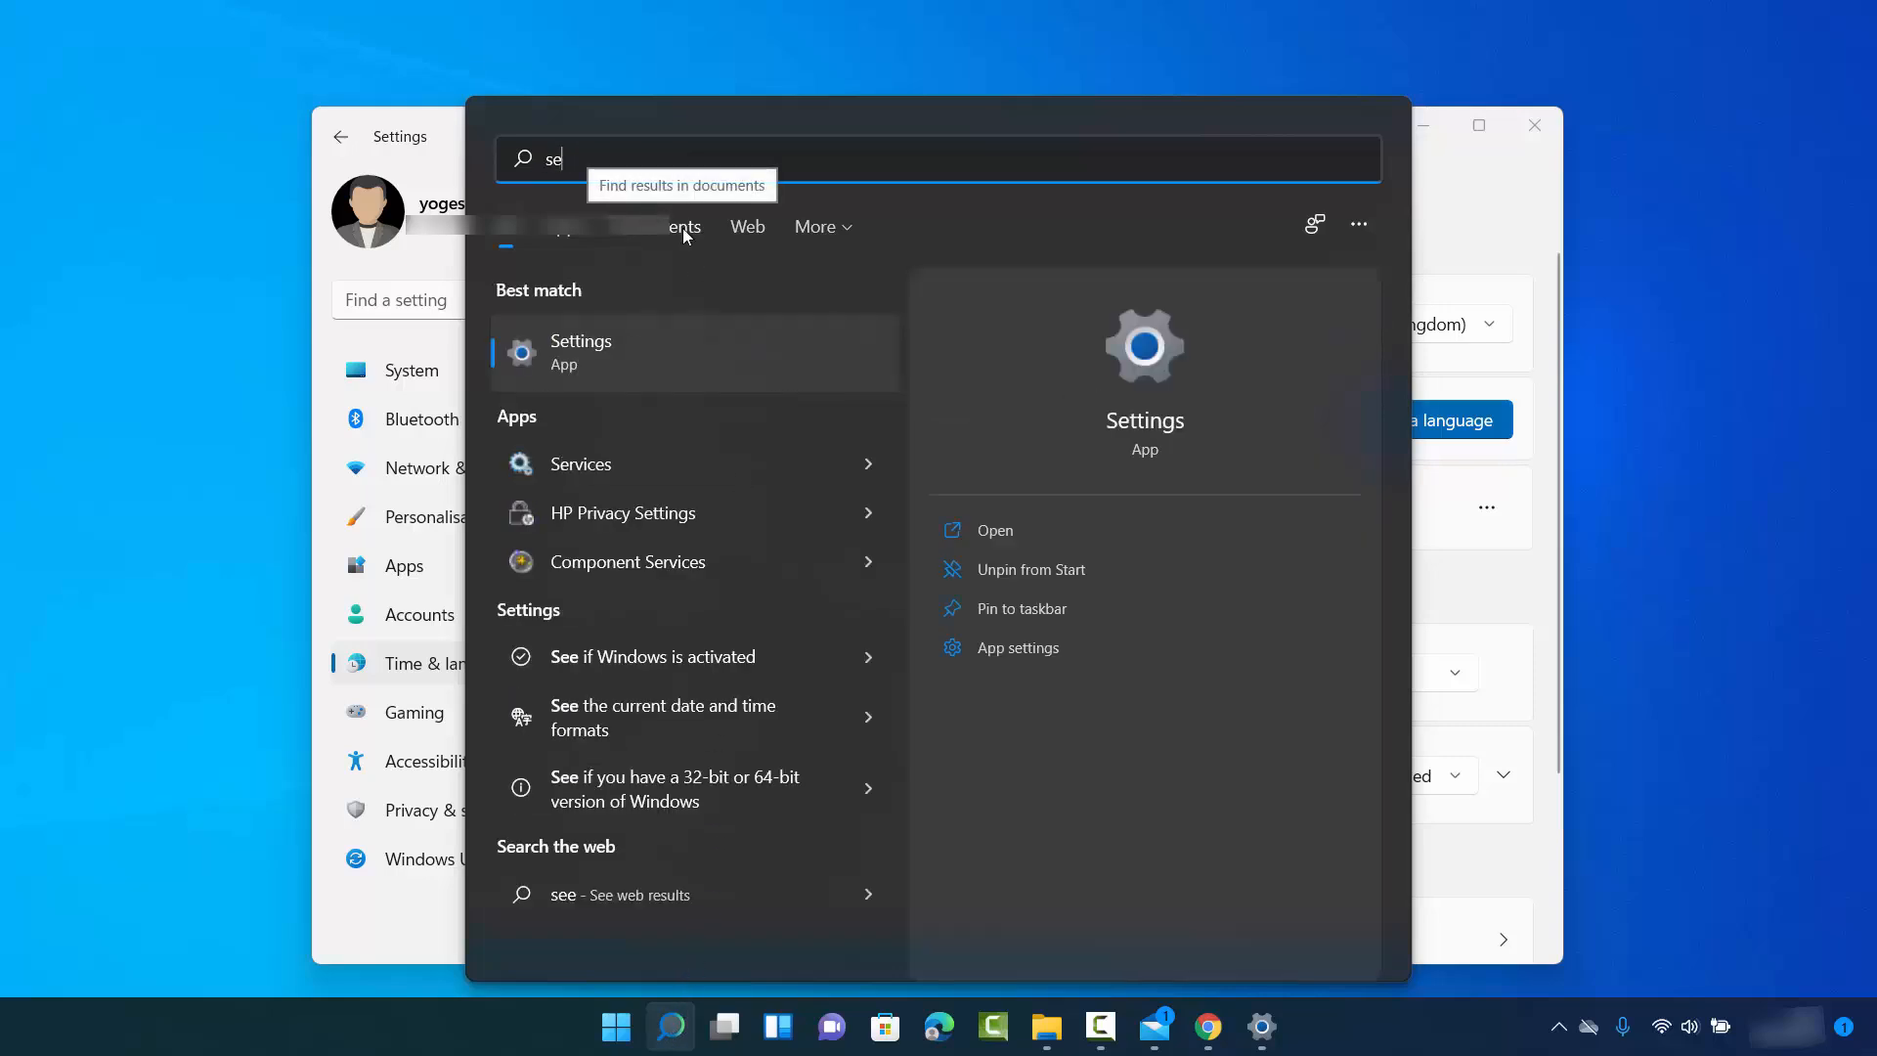
pyautogui.write('ttin')
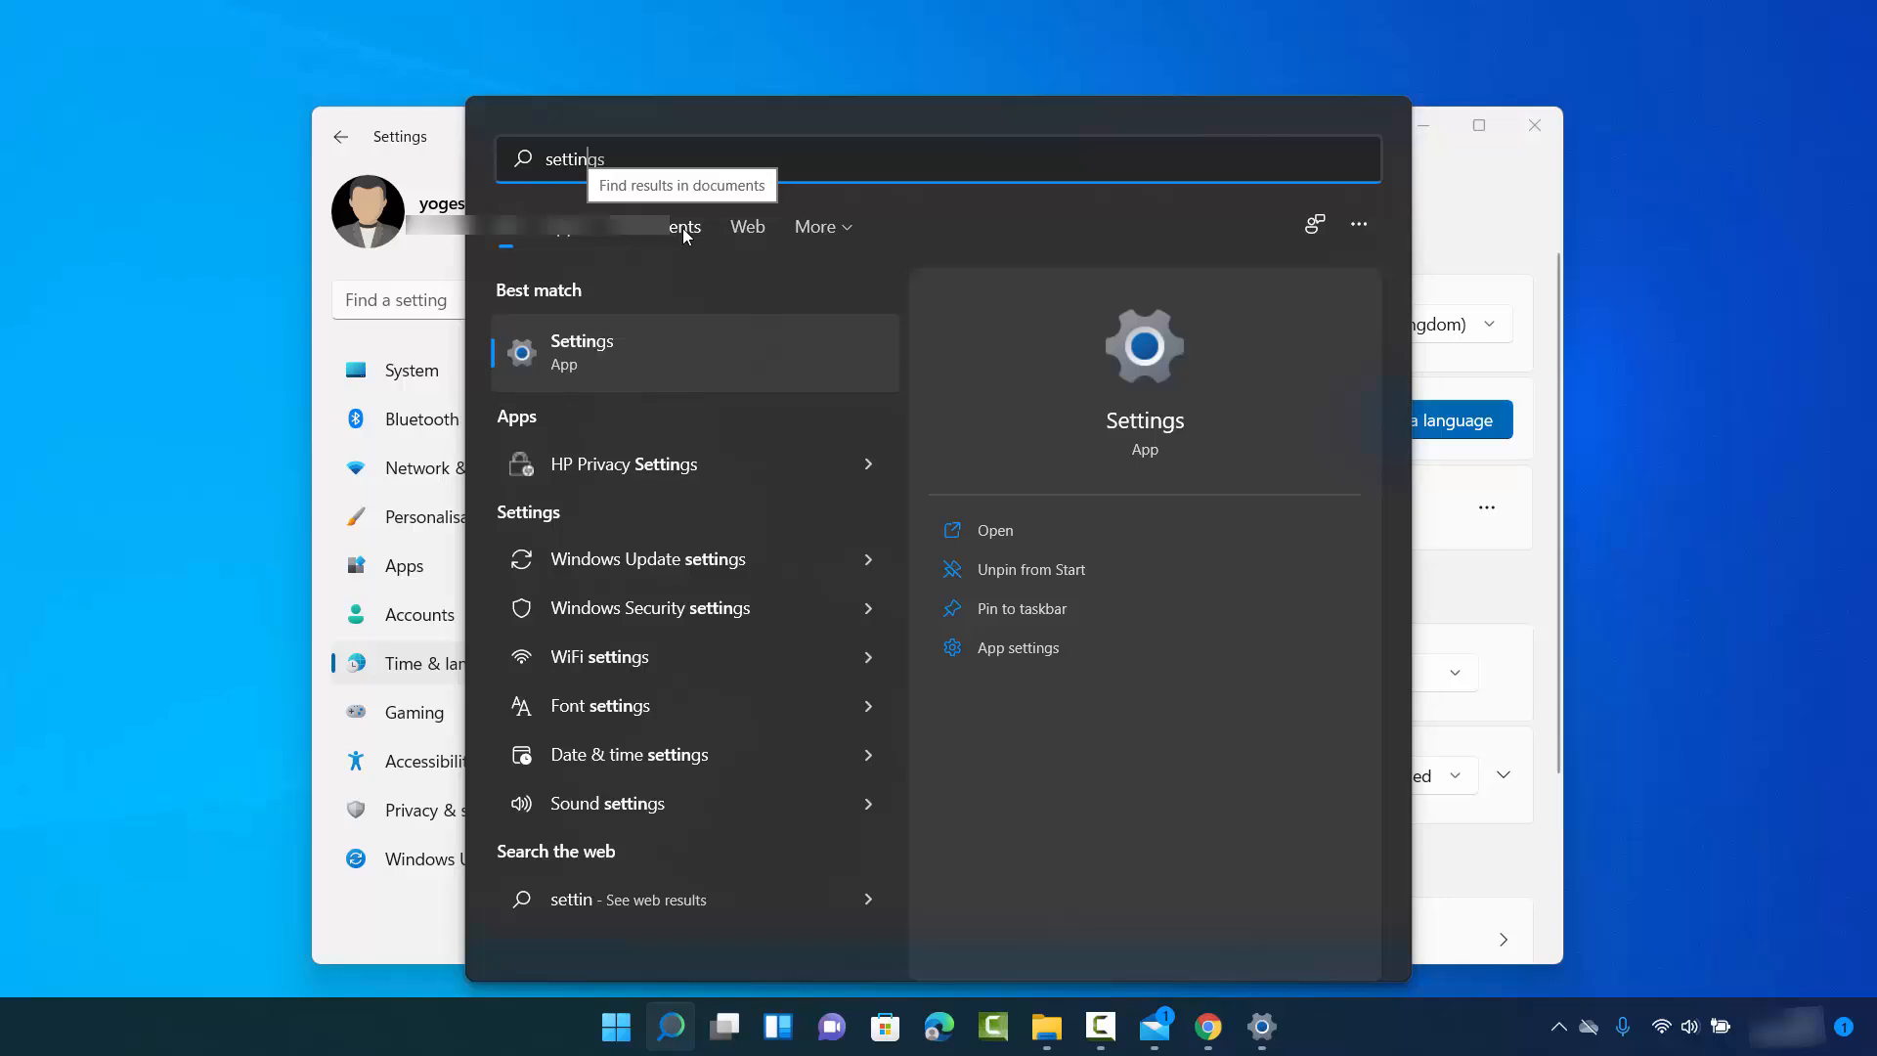
pyautogui.click(637, 358)
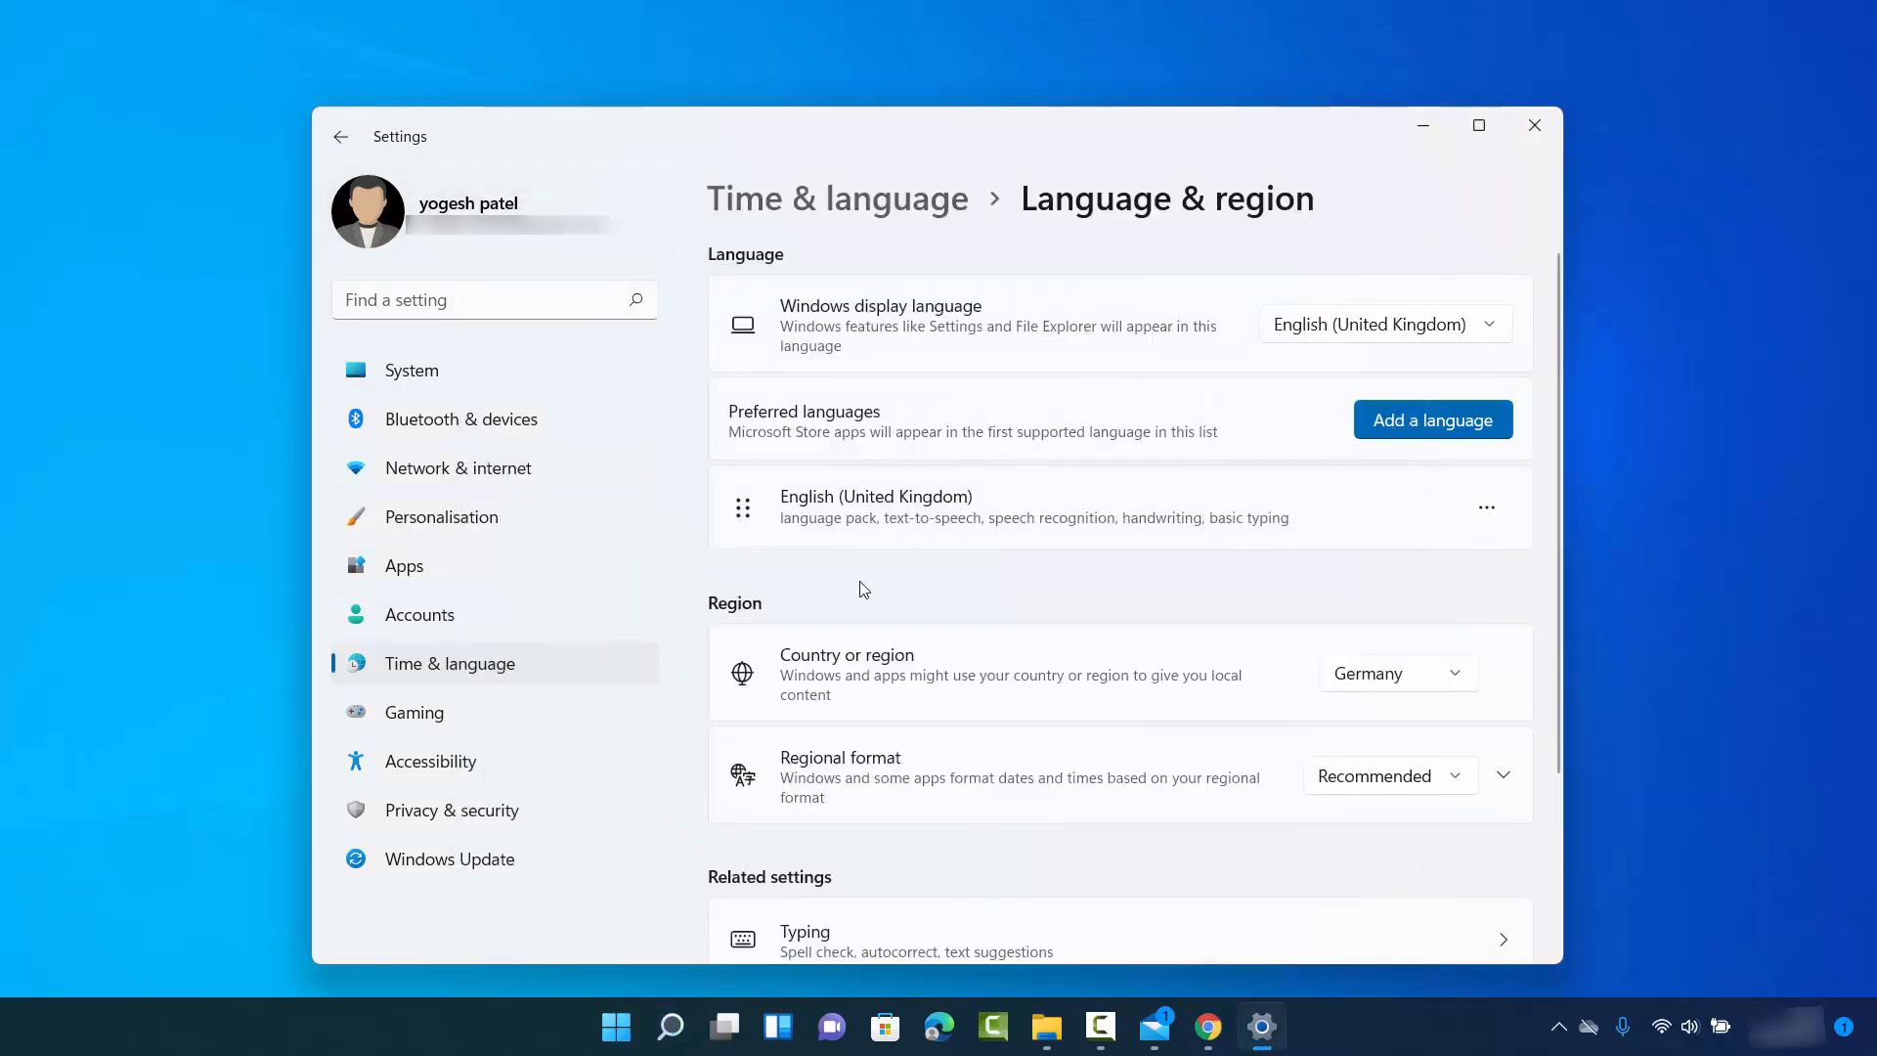
# - Search Windows for "lan" and open Language settings from the results
pyautogui.click(670, 1025)
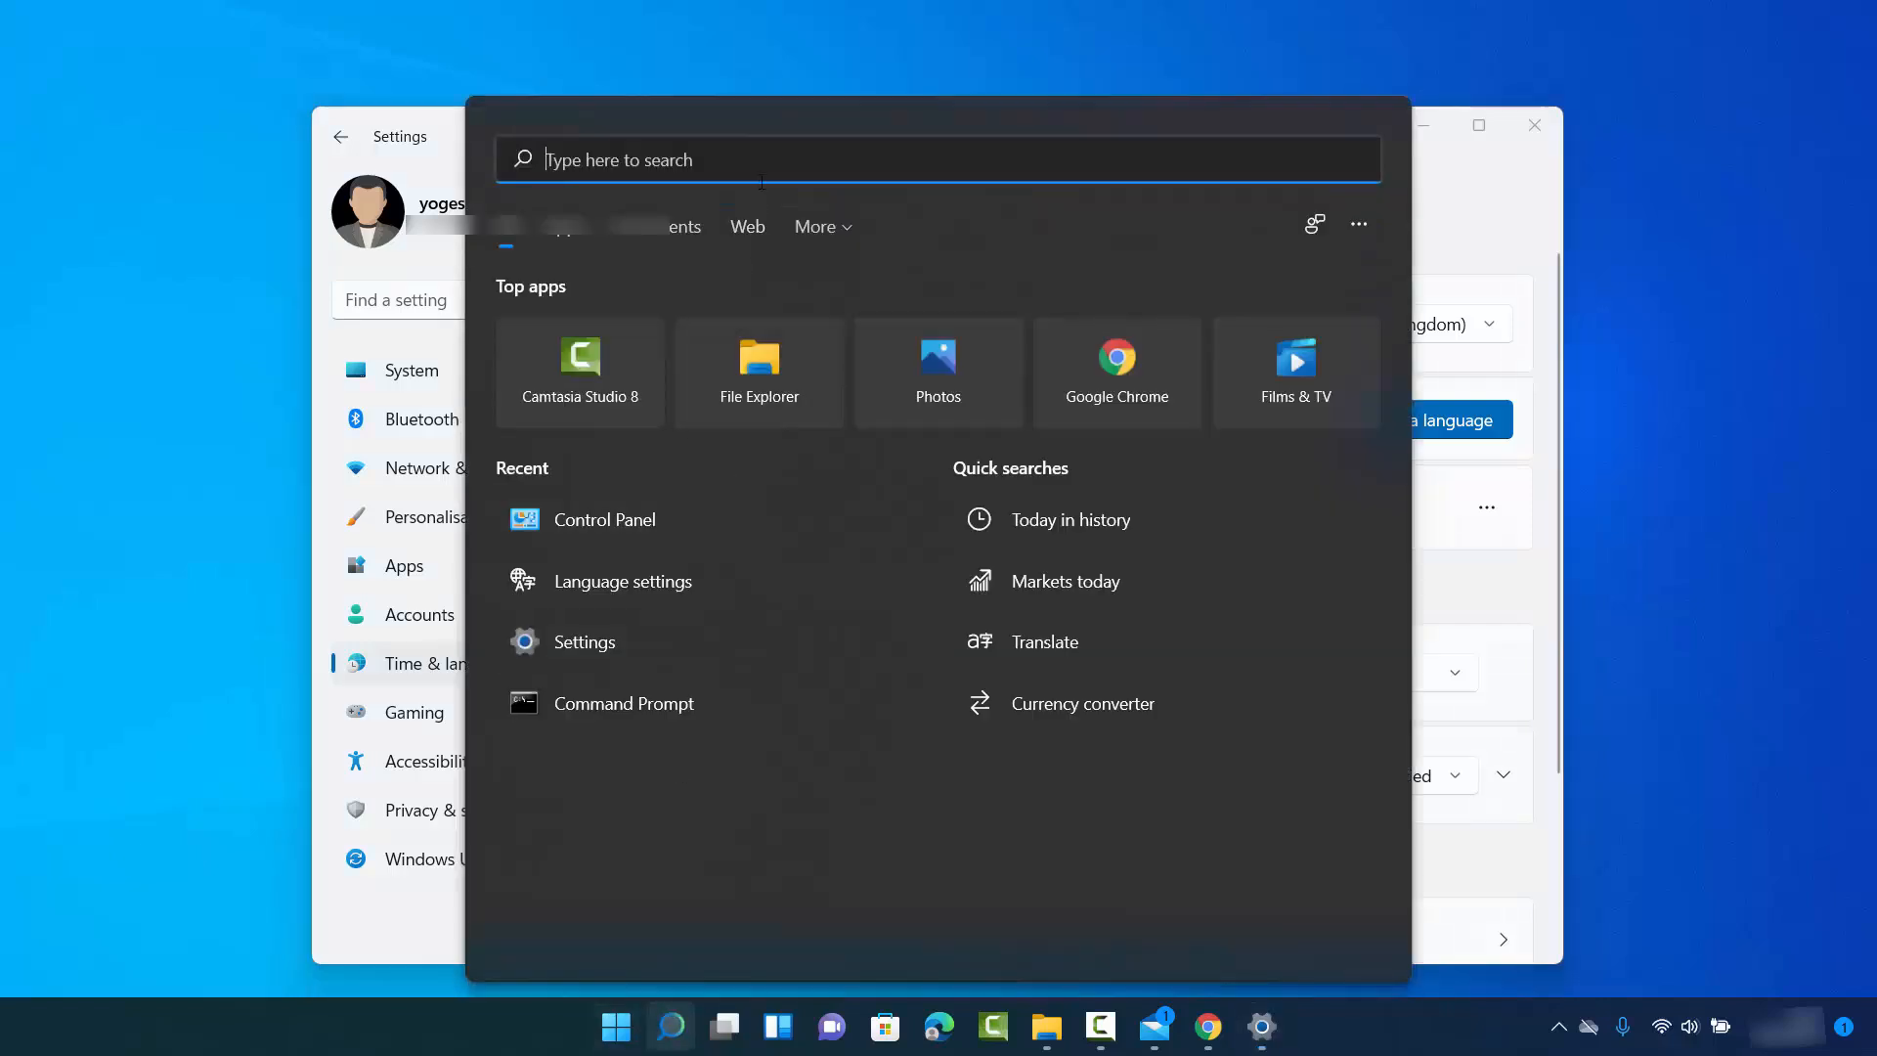
pyautogui.write('lan')
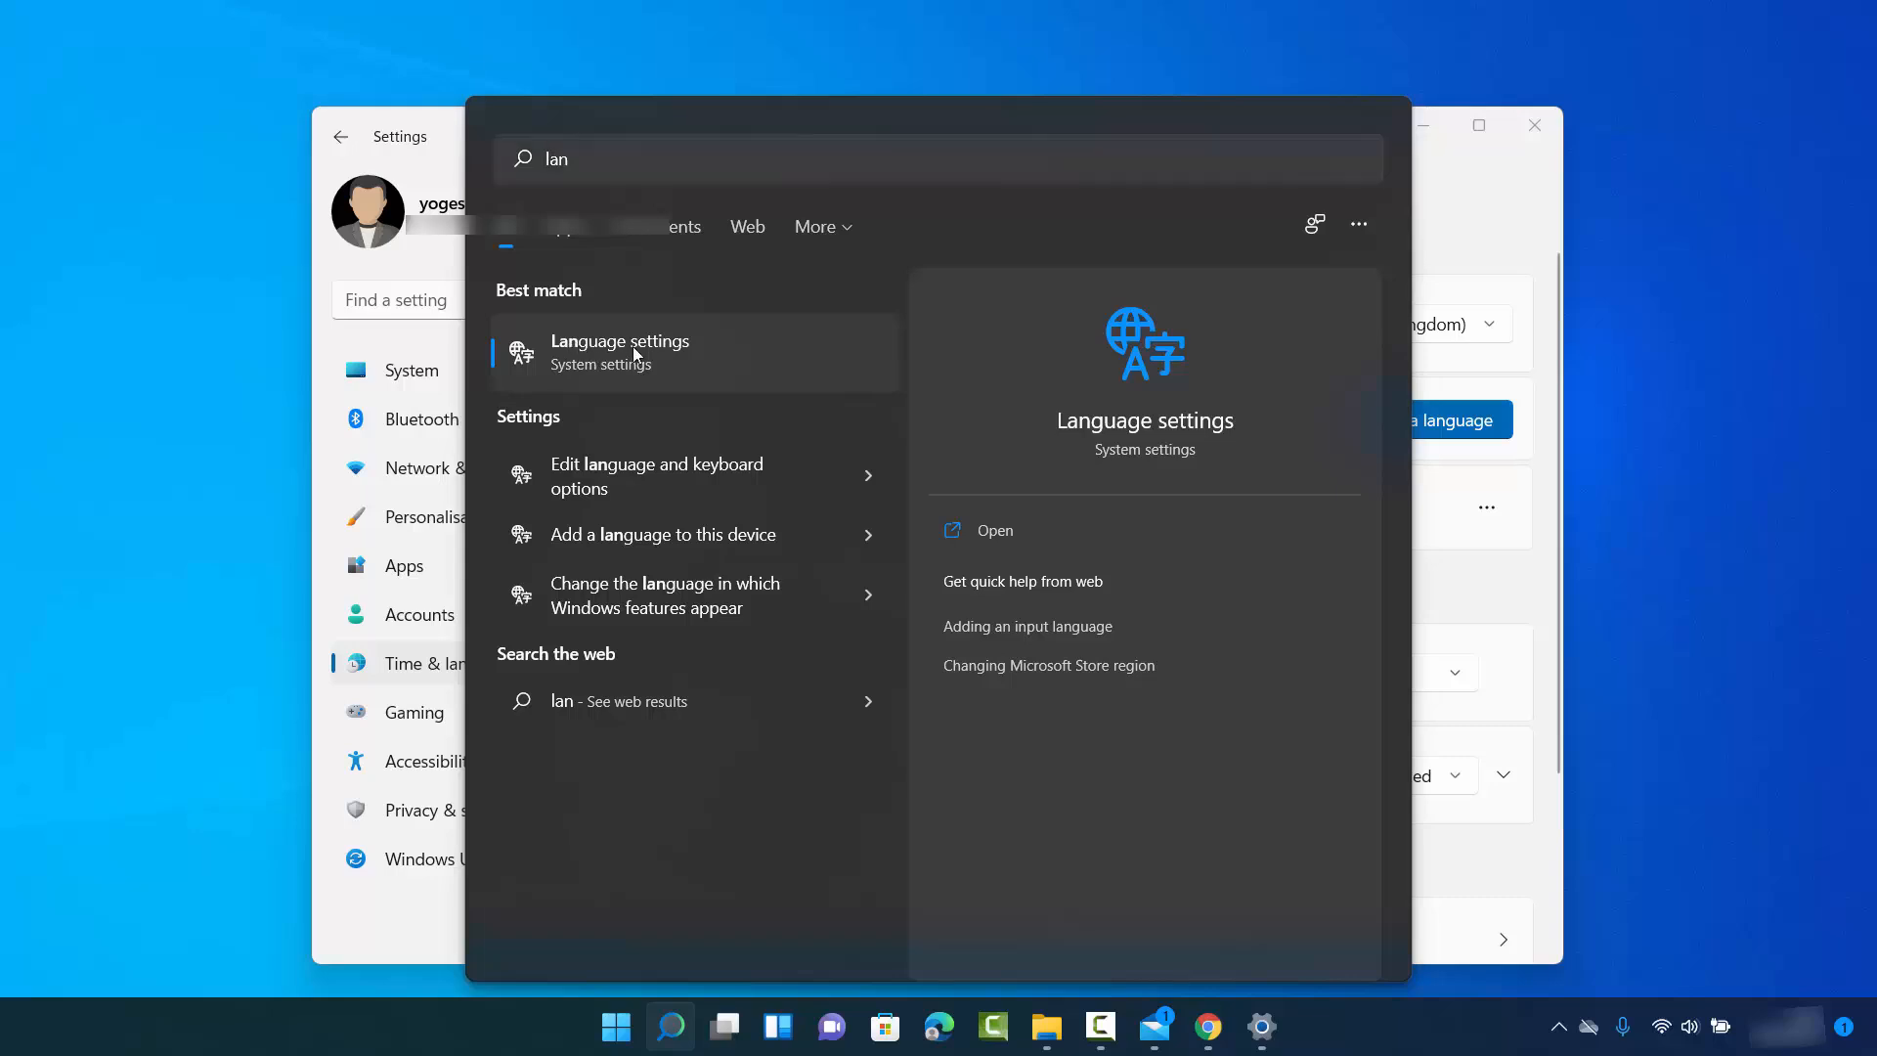
pyautogui.click(631, 346)
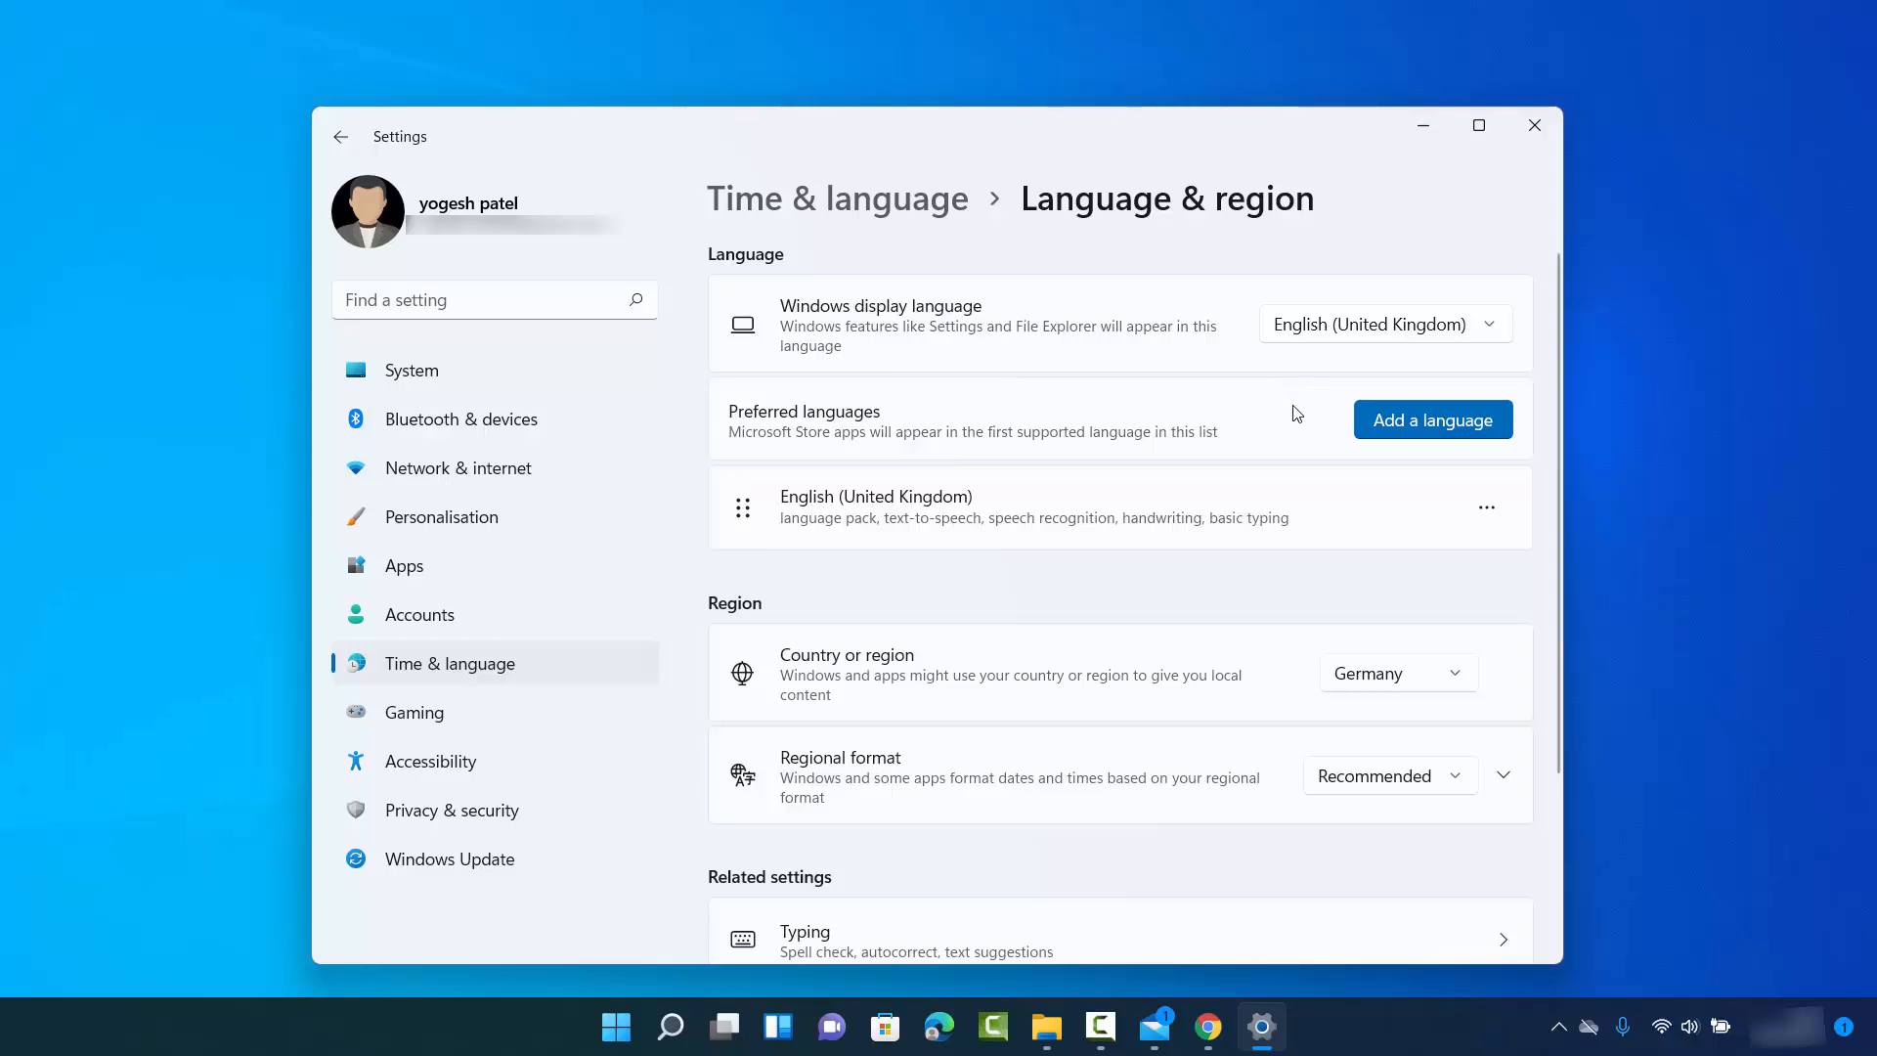
# - Add German (Germany) as a preferred language and install it with the language pack, text-to-speech, speech recognition and handwriting features
pyautogui.click(1389, 426)
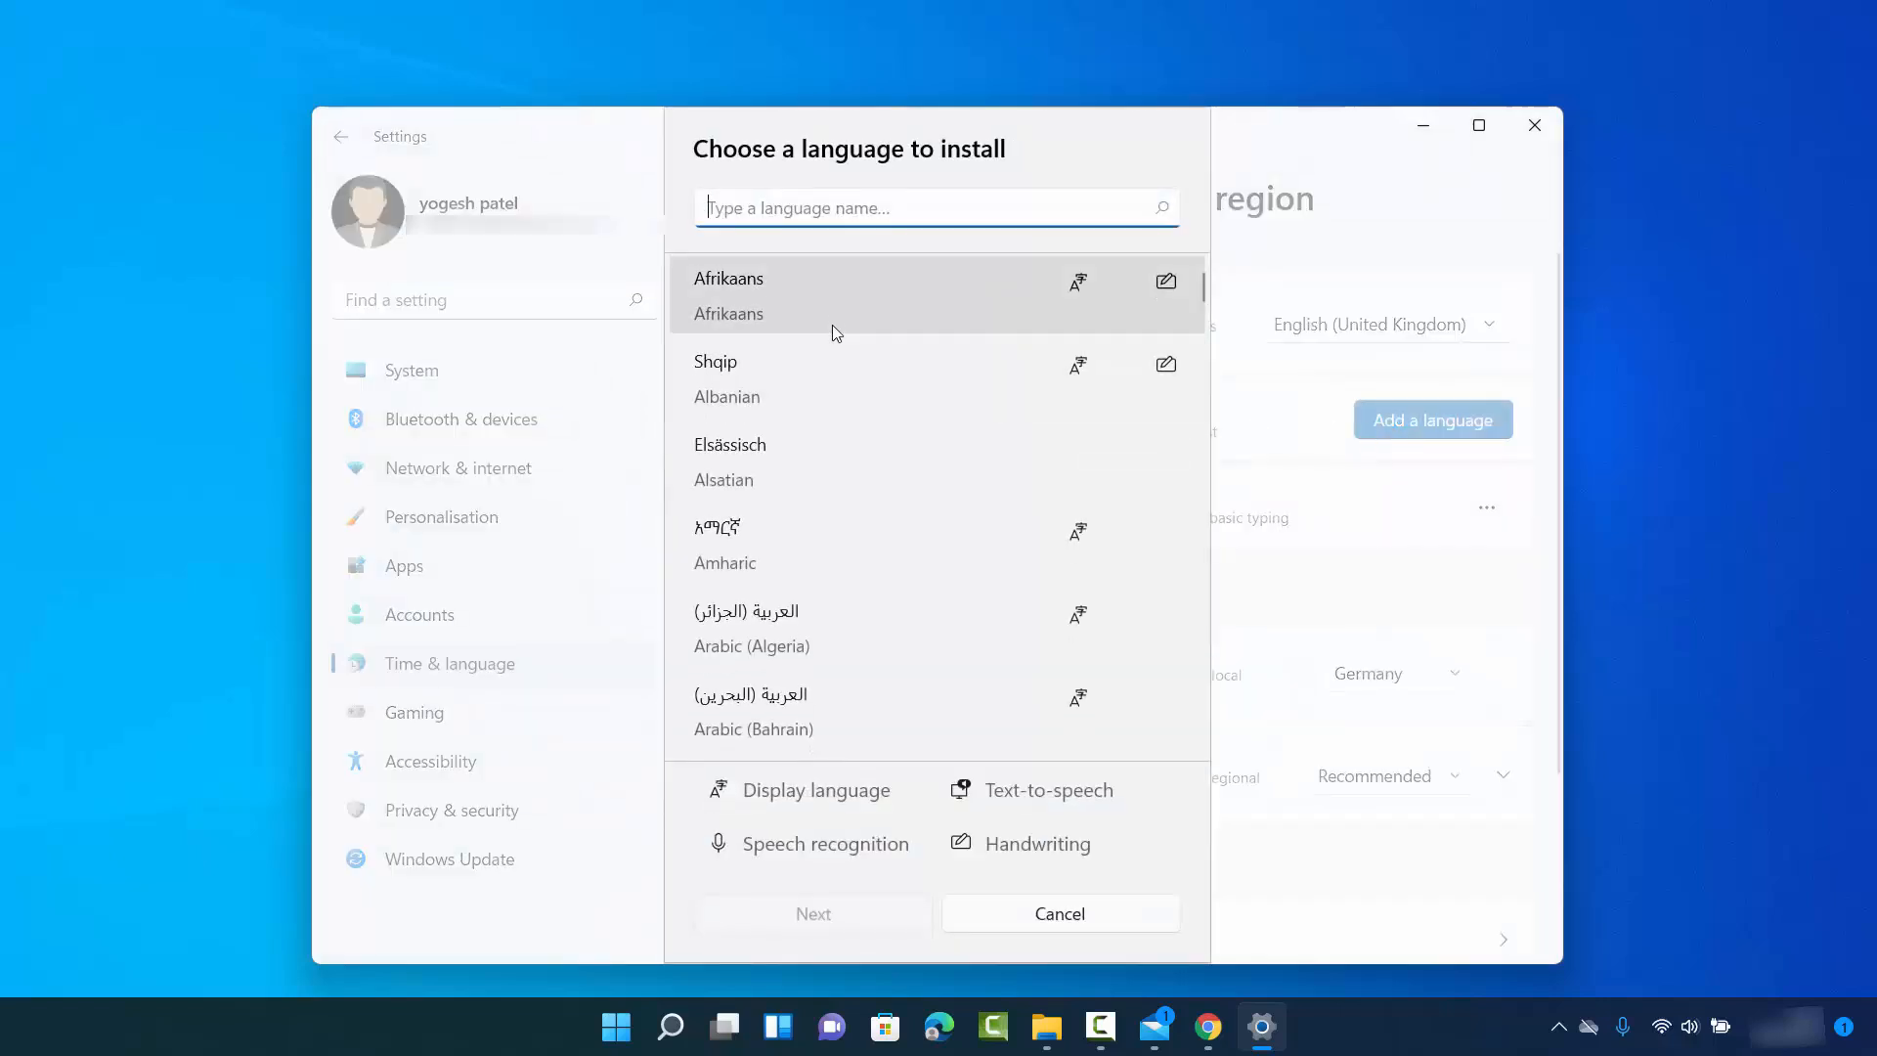
pyautogui.write('ge')
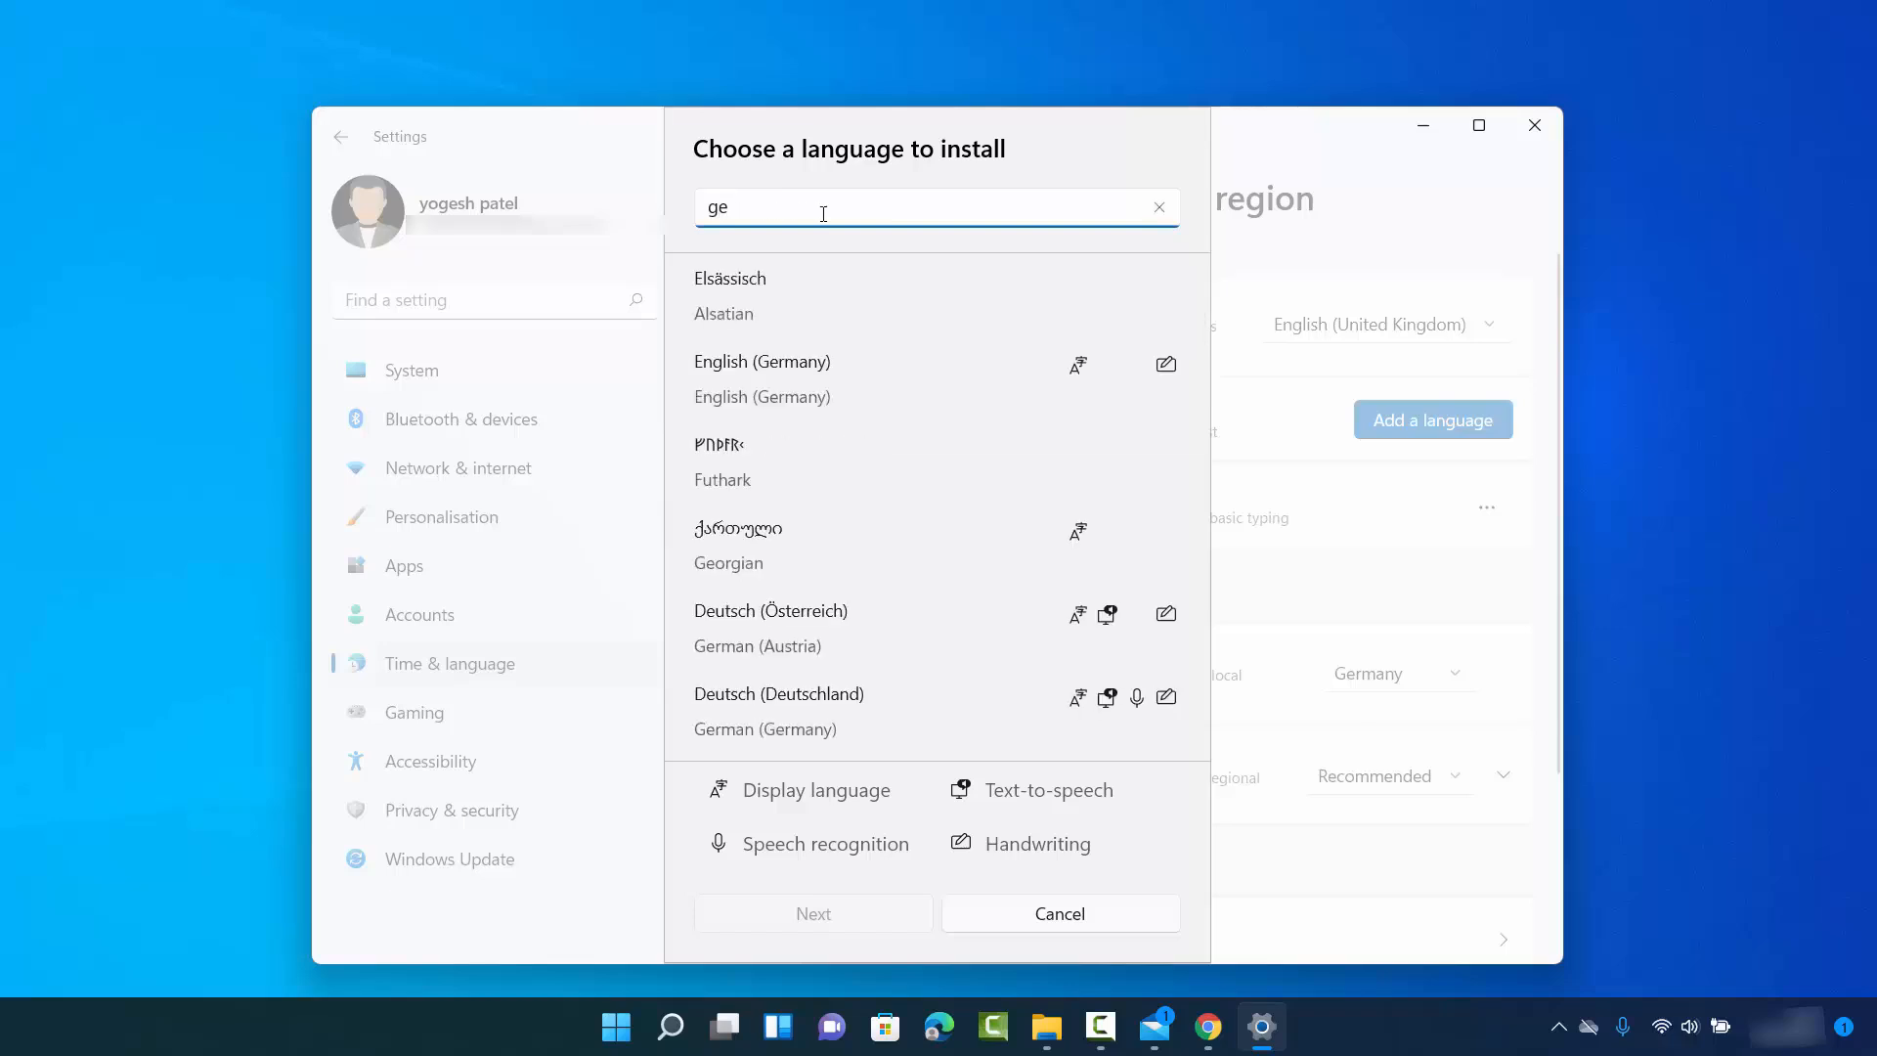
pyautogui.write('r')
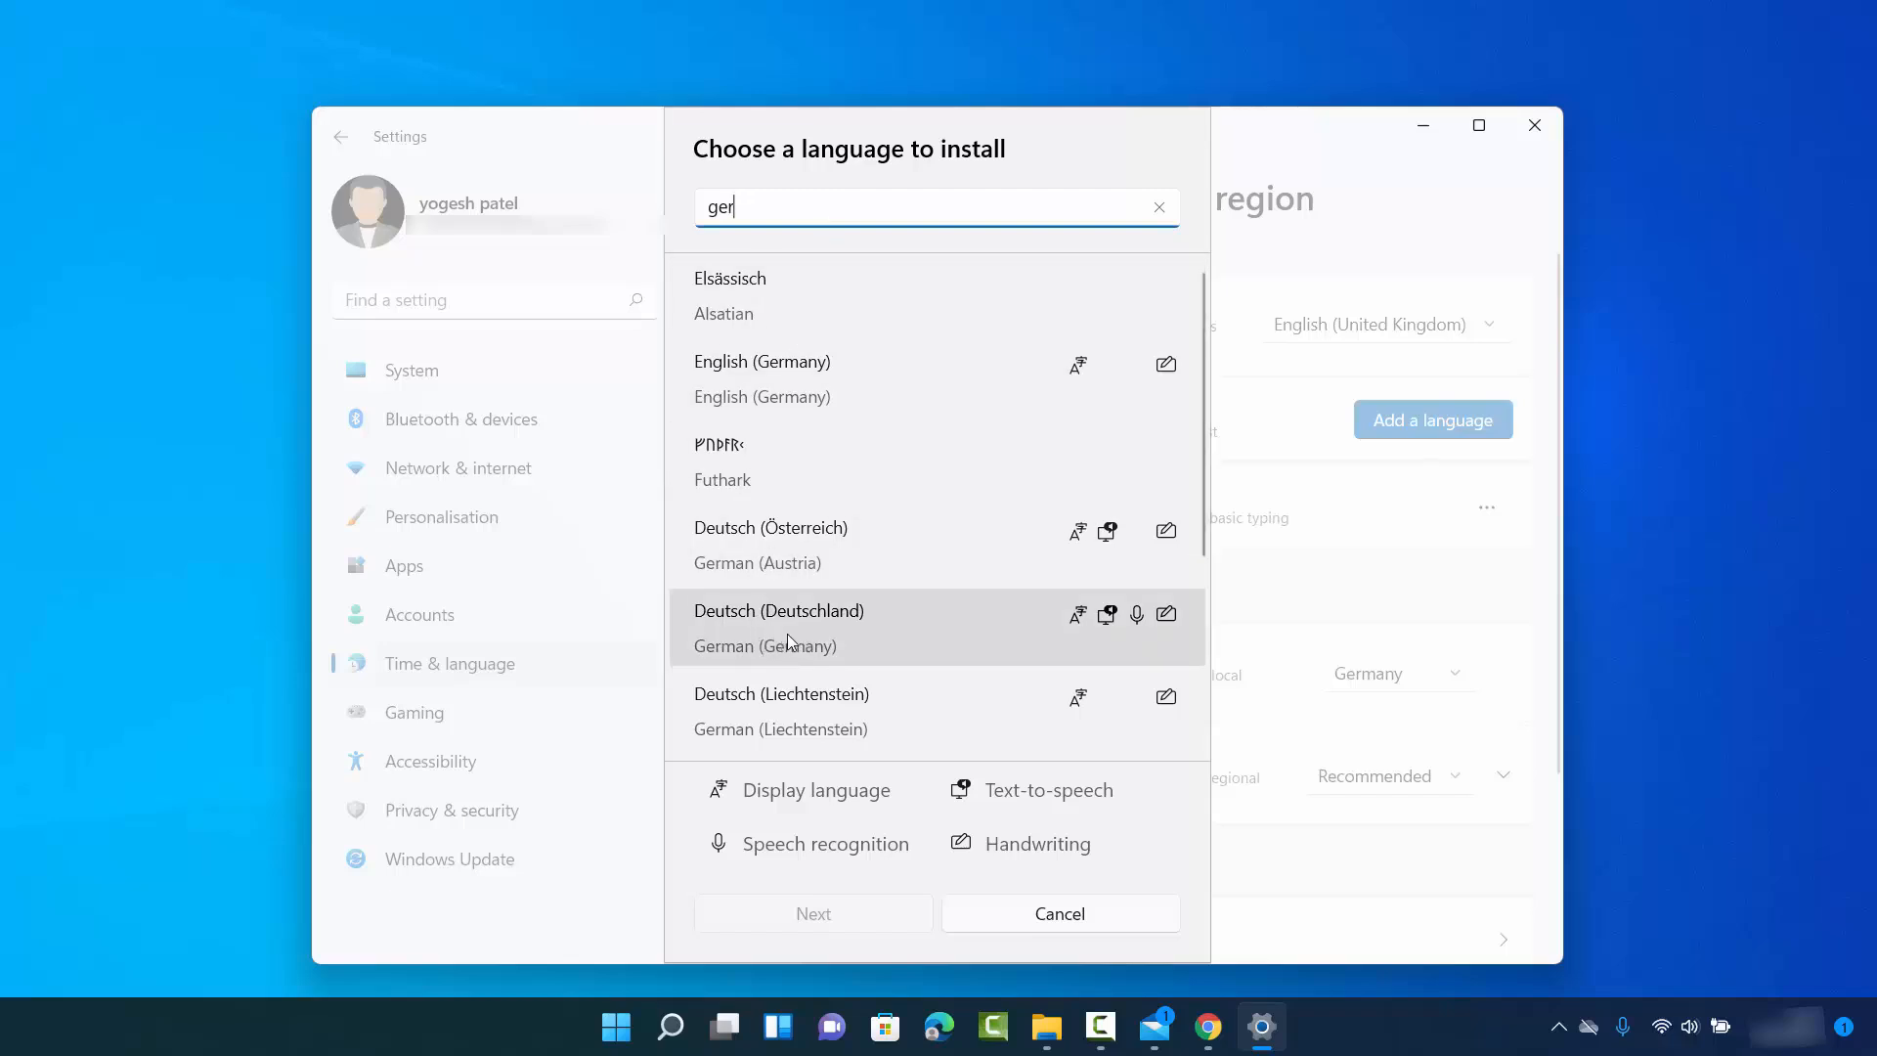
pyautogui.click(735, 640)
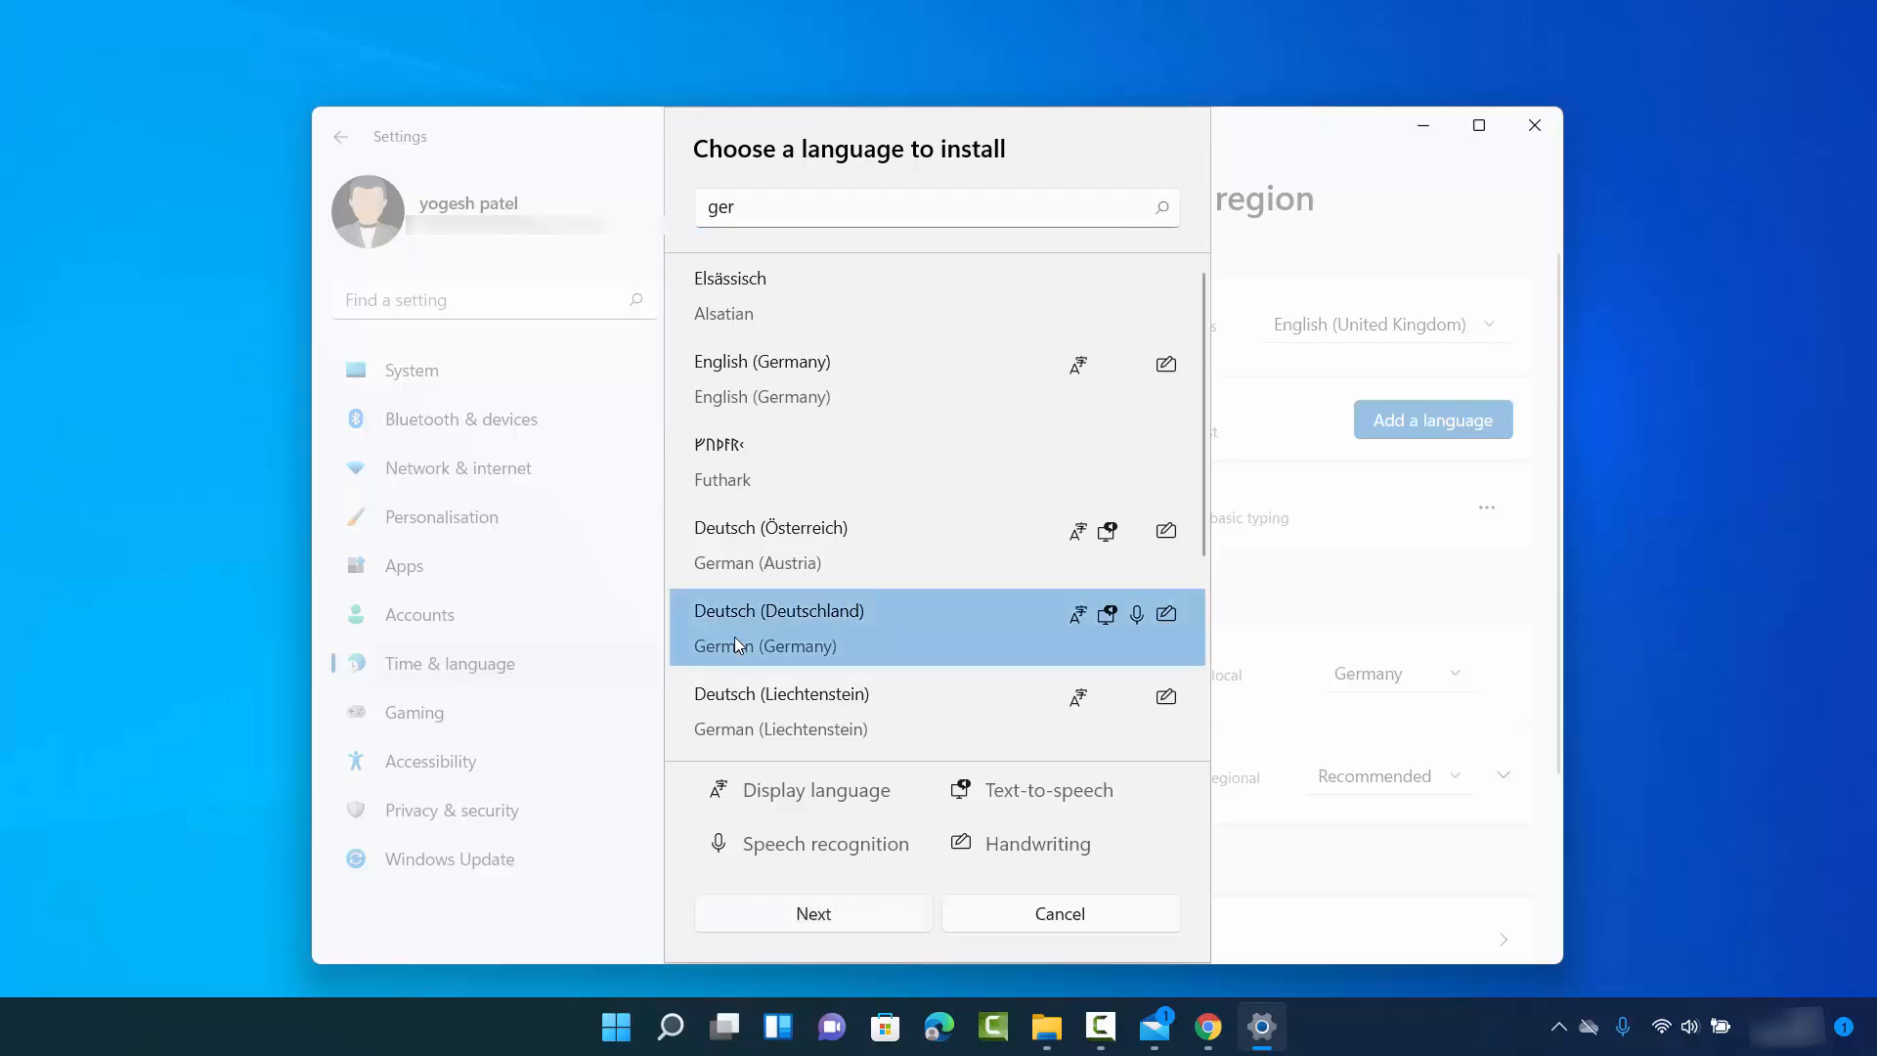
pyautogui.click(893, 924)
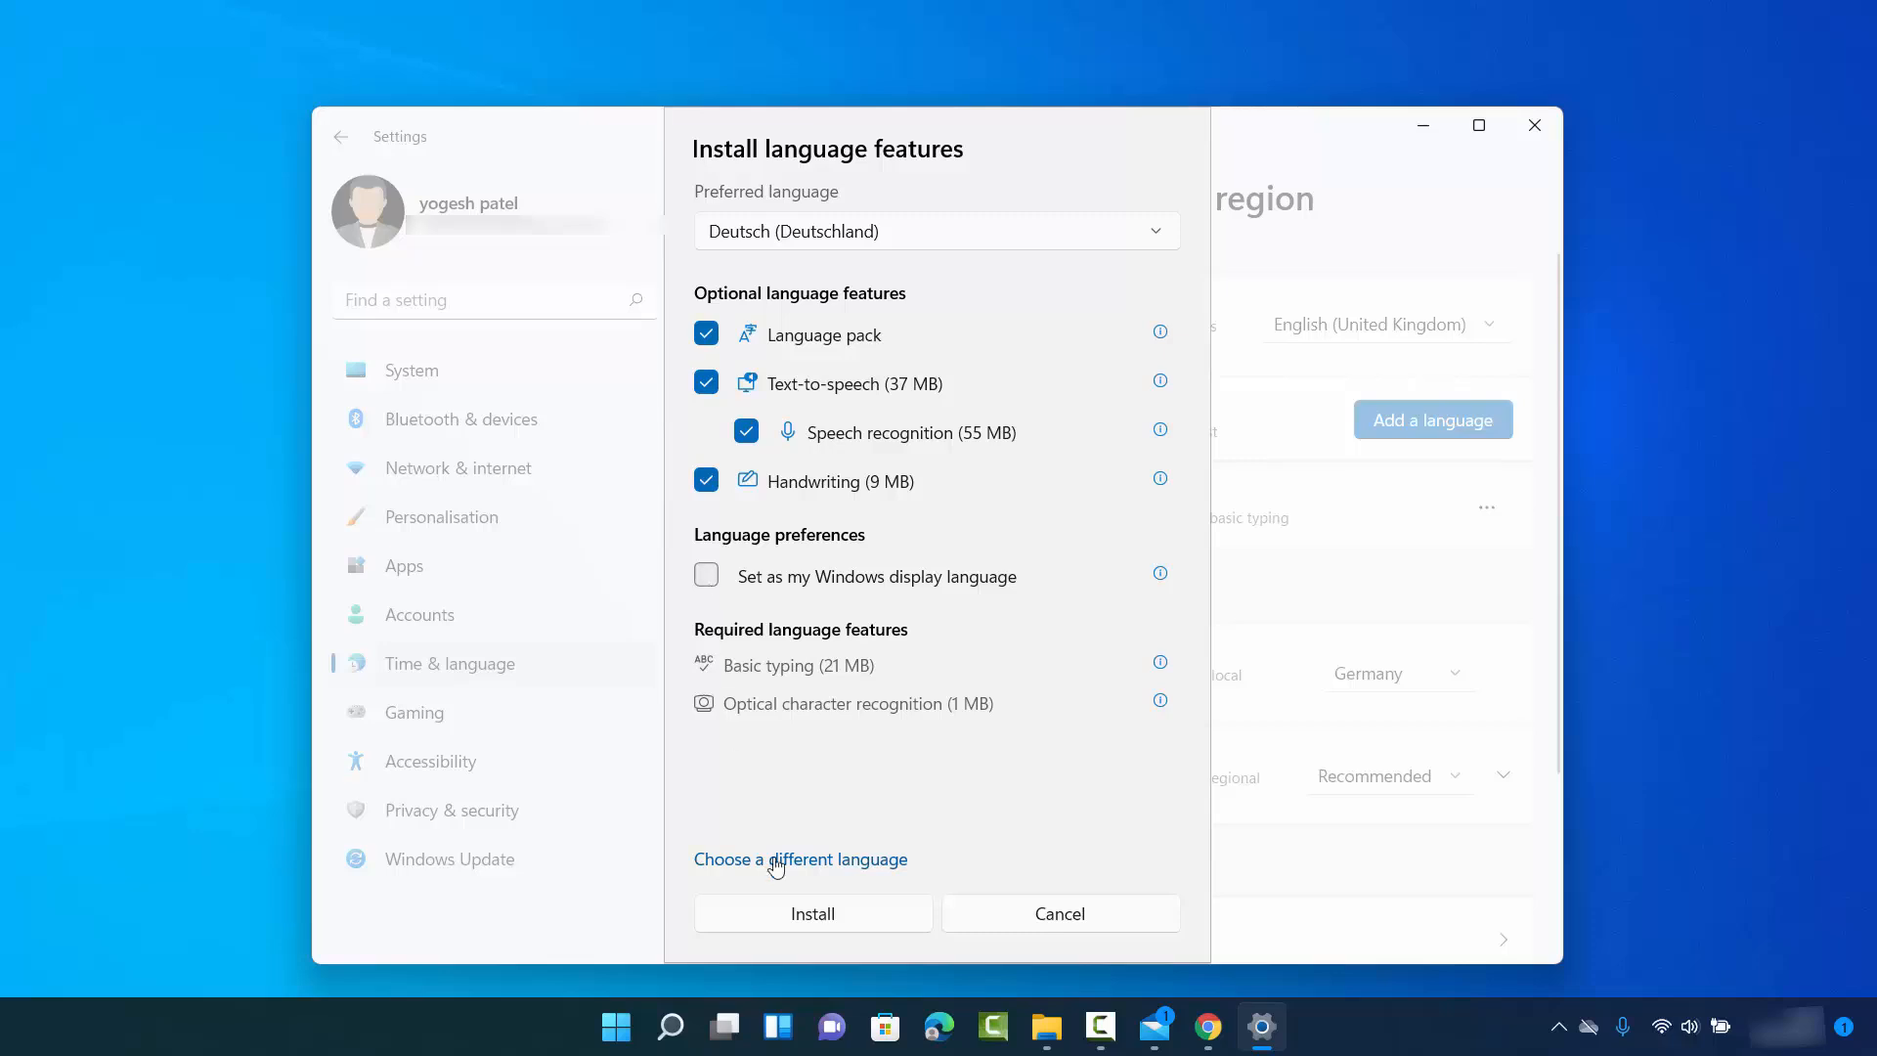
pyautogui.click(847, 926)
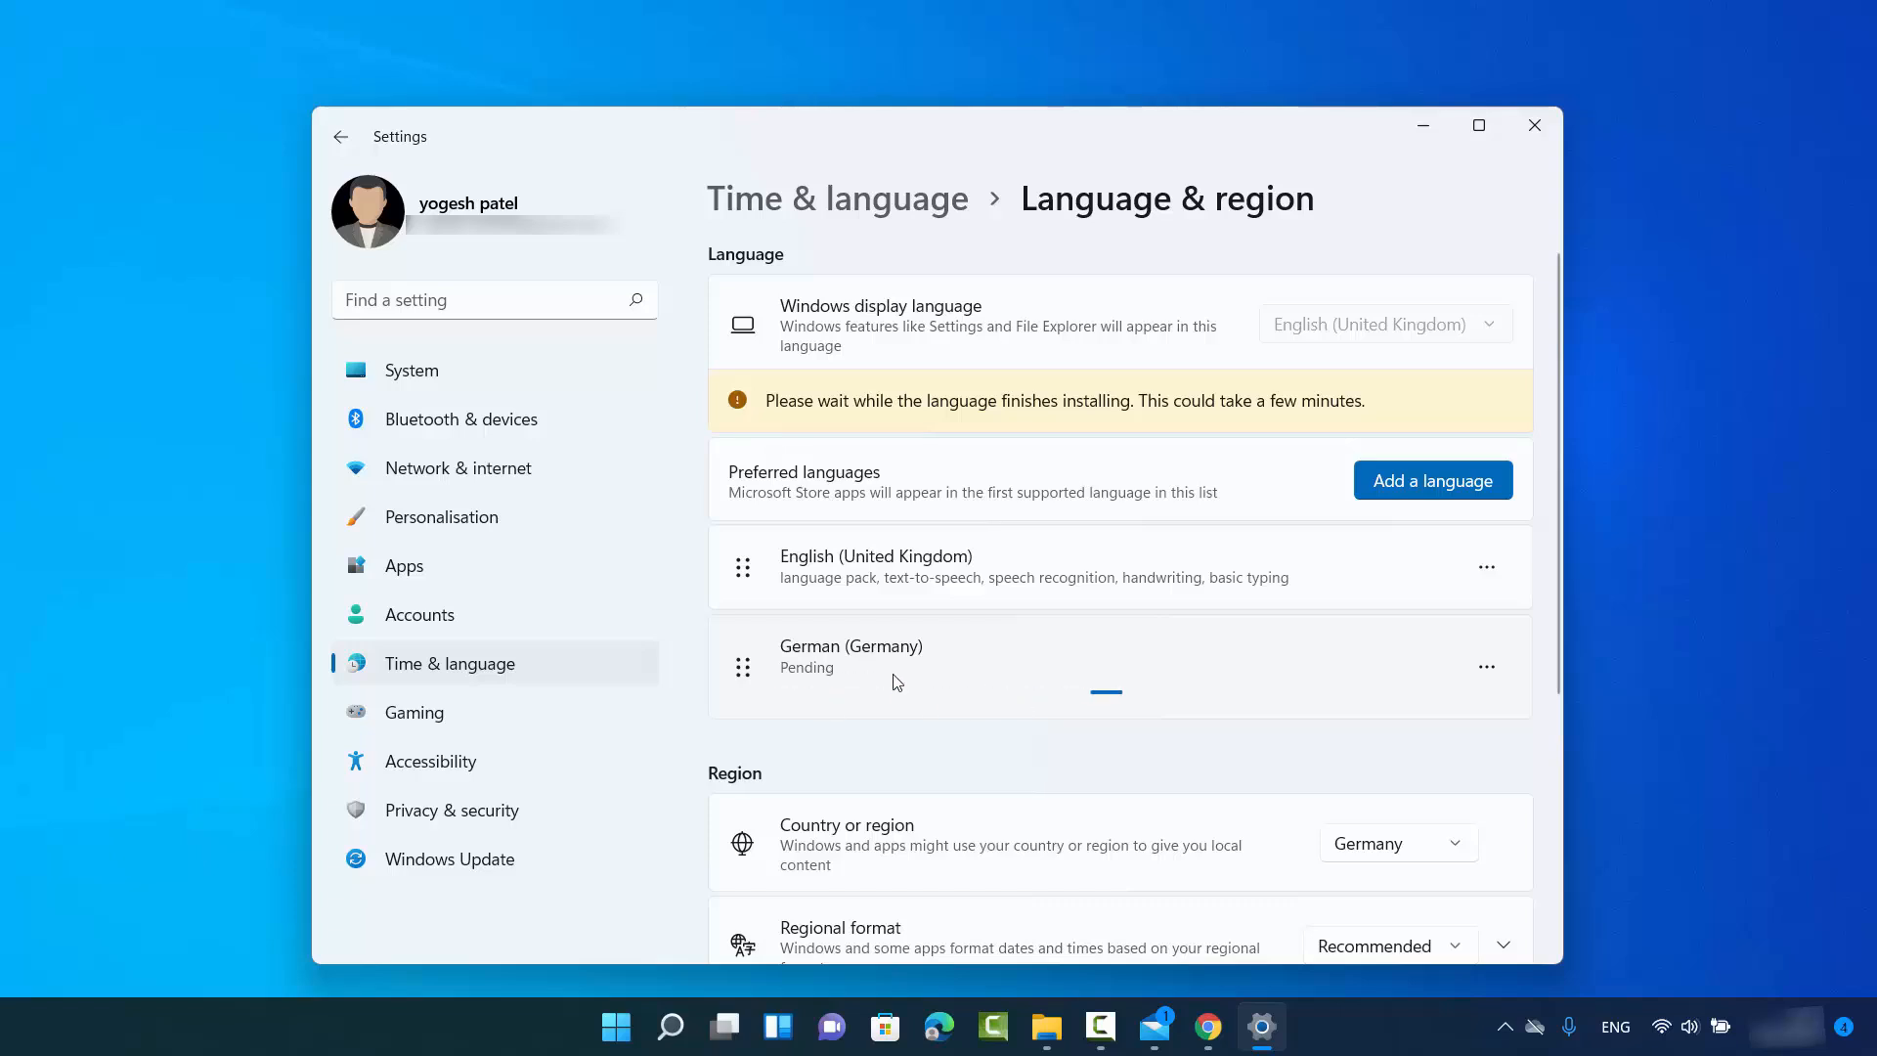
# - Switch the active keyboard layout to German (Germany)
pyautogui.click(1614, 1029)
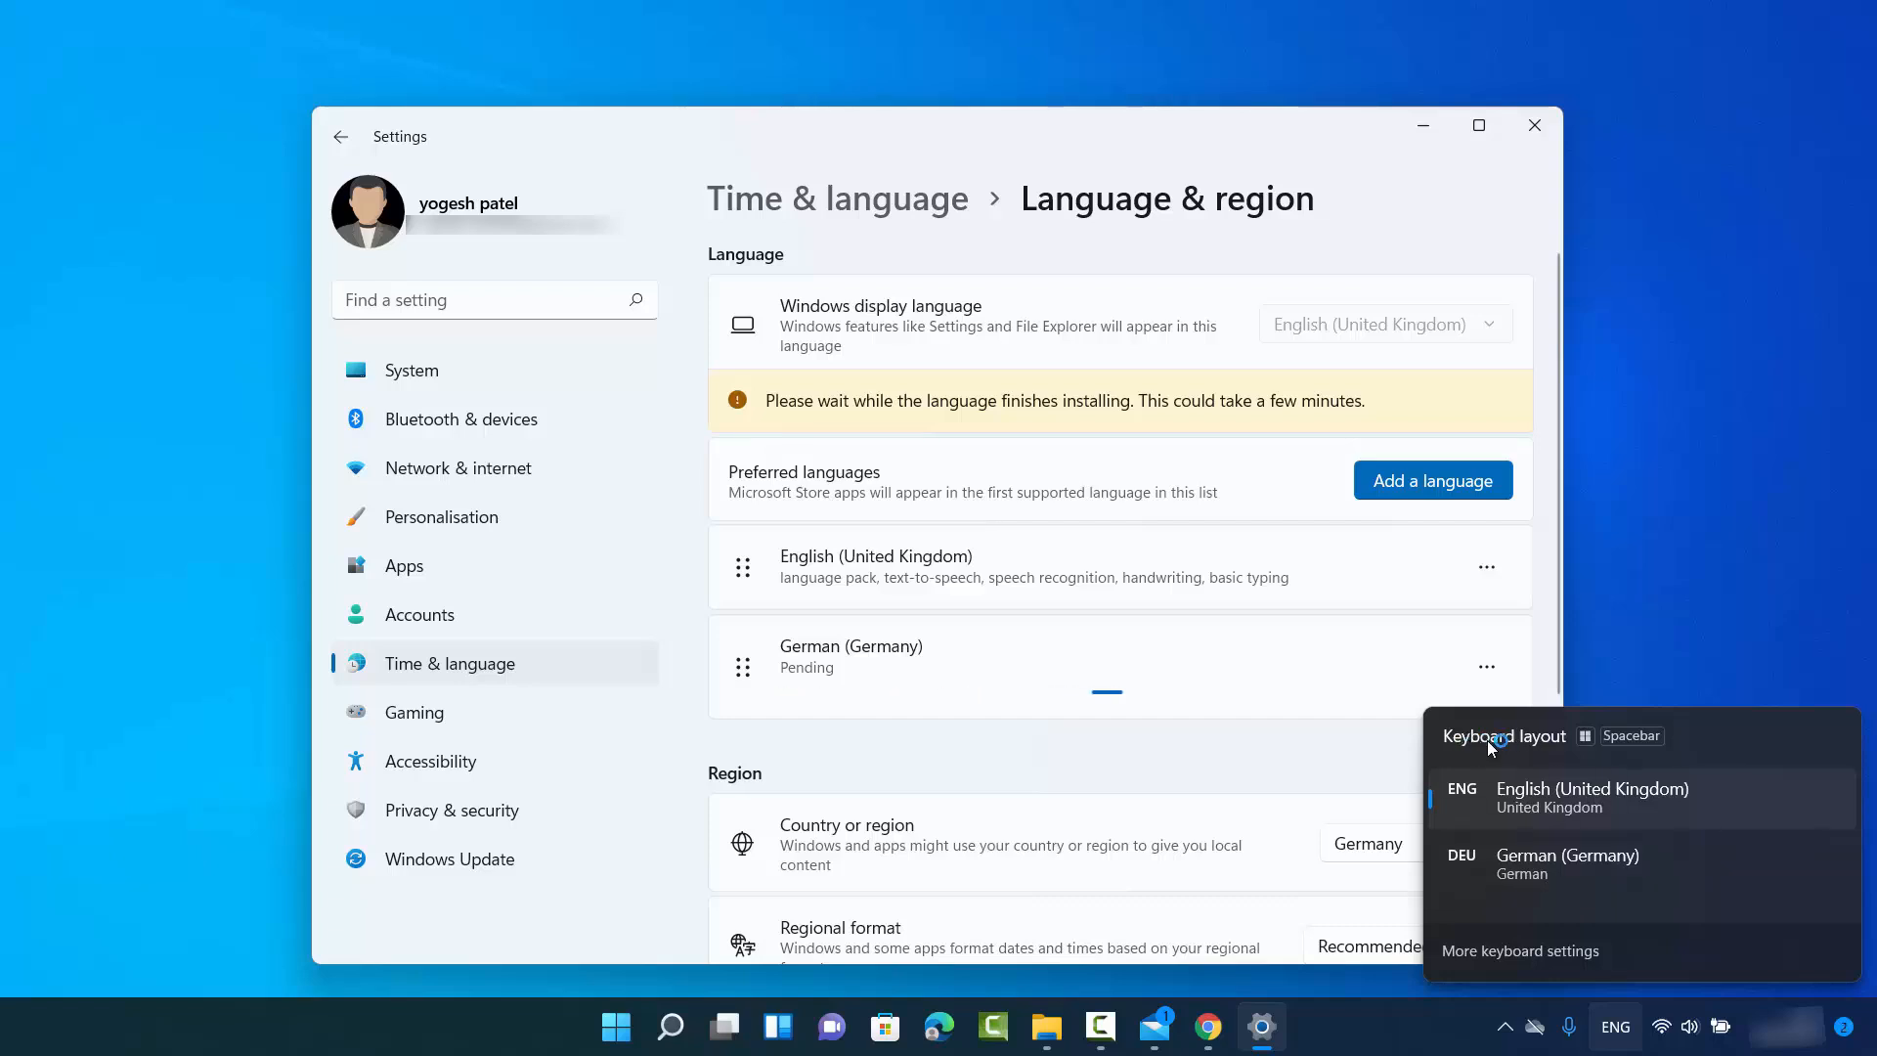
pyautogui.click(1613, 1003)
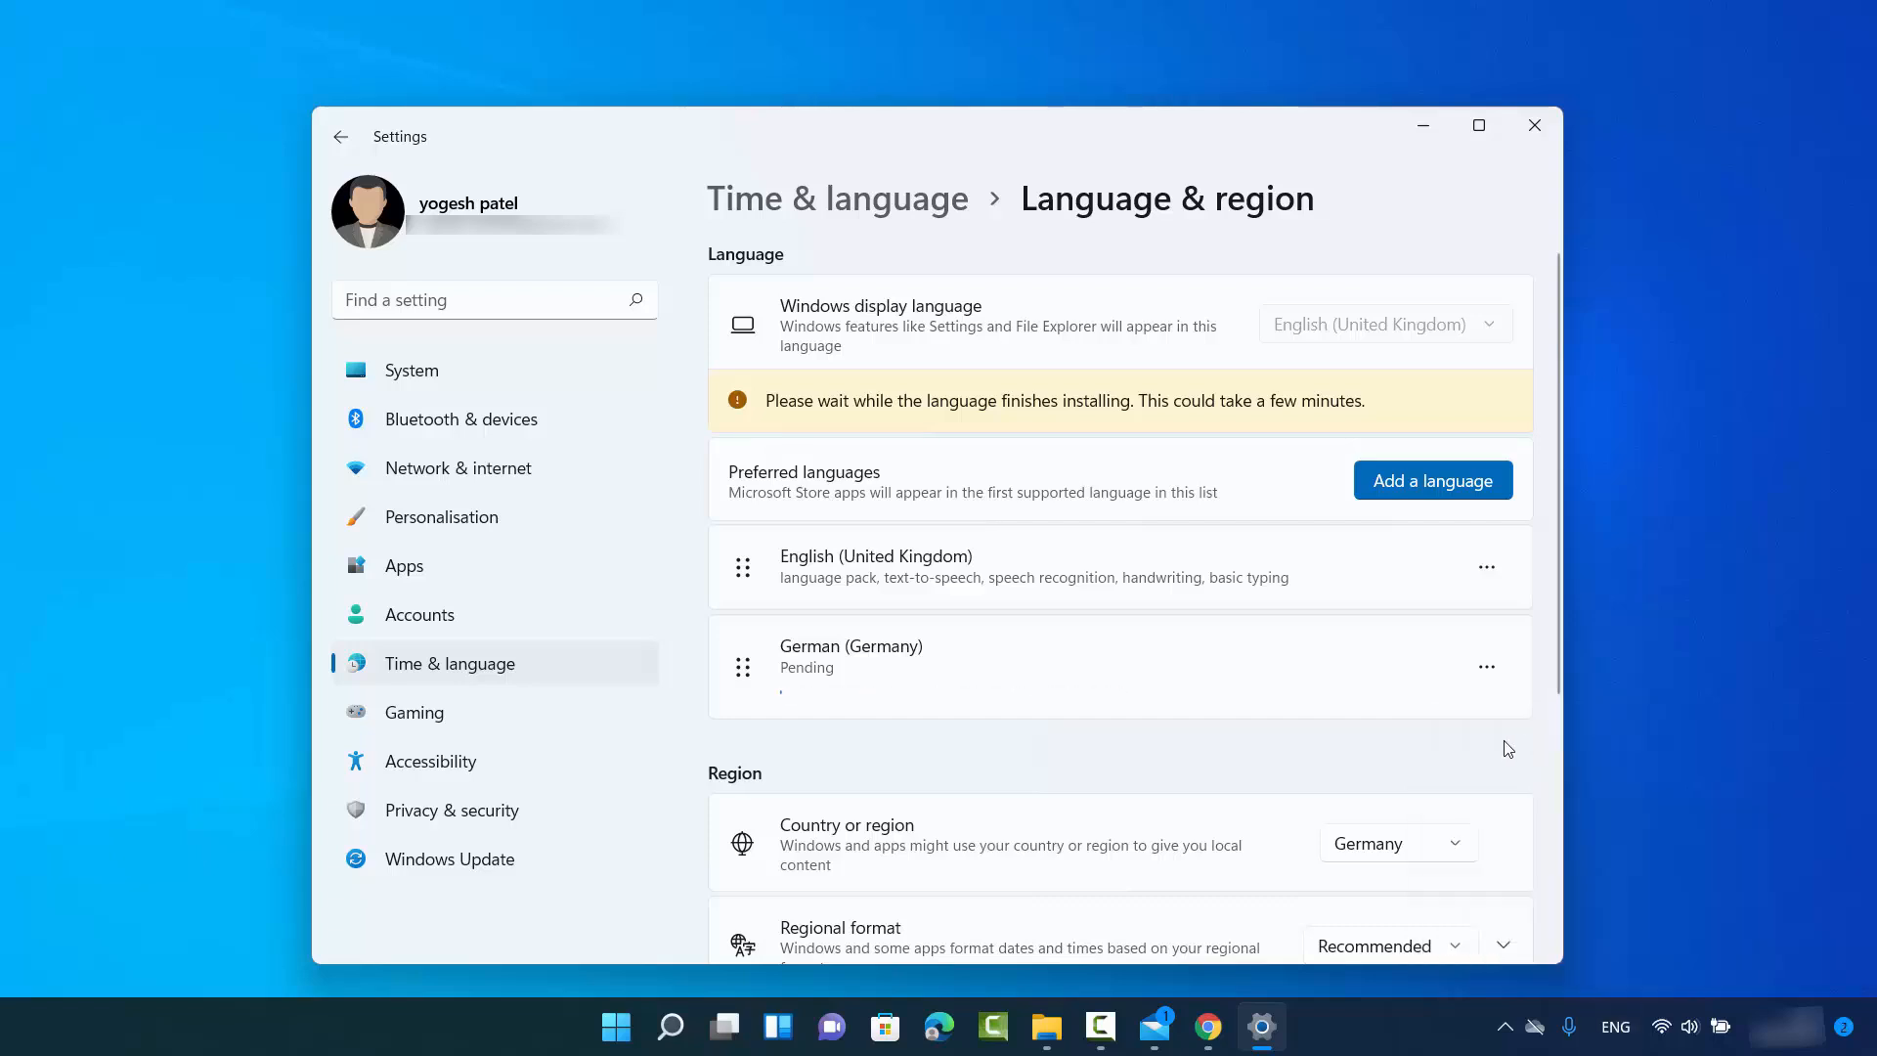
pyautogui.click(1619, 1023)
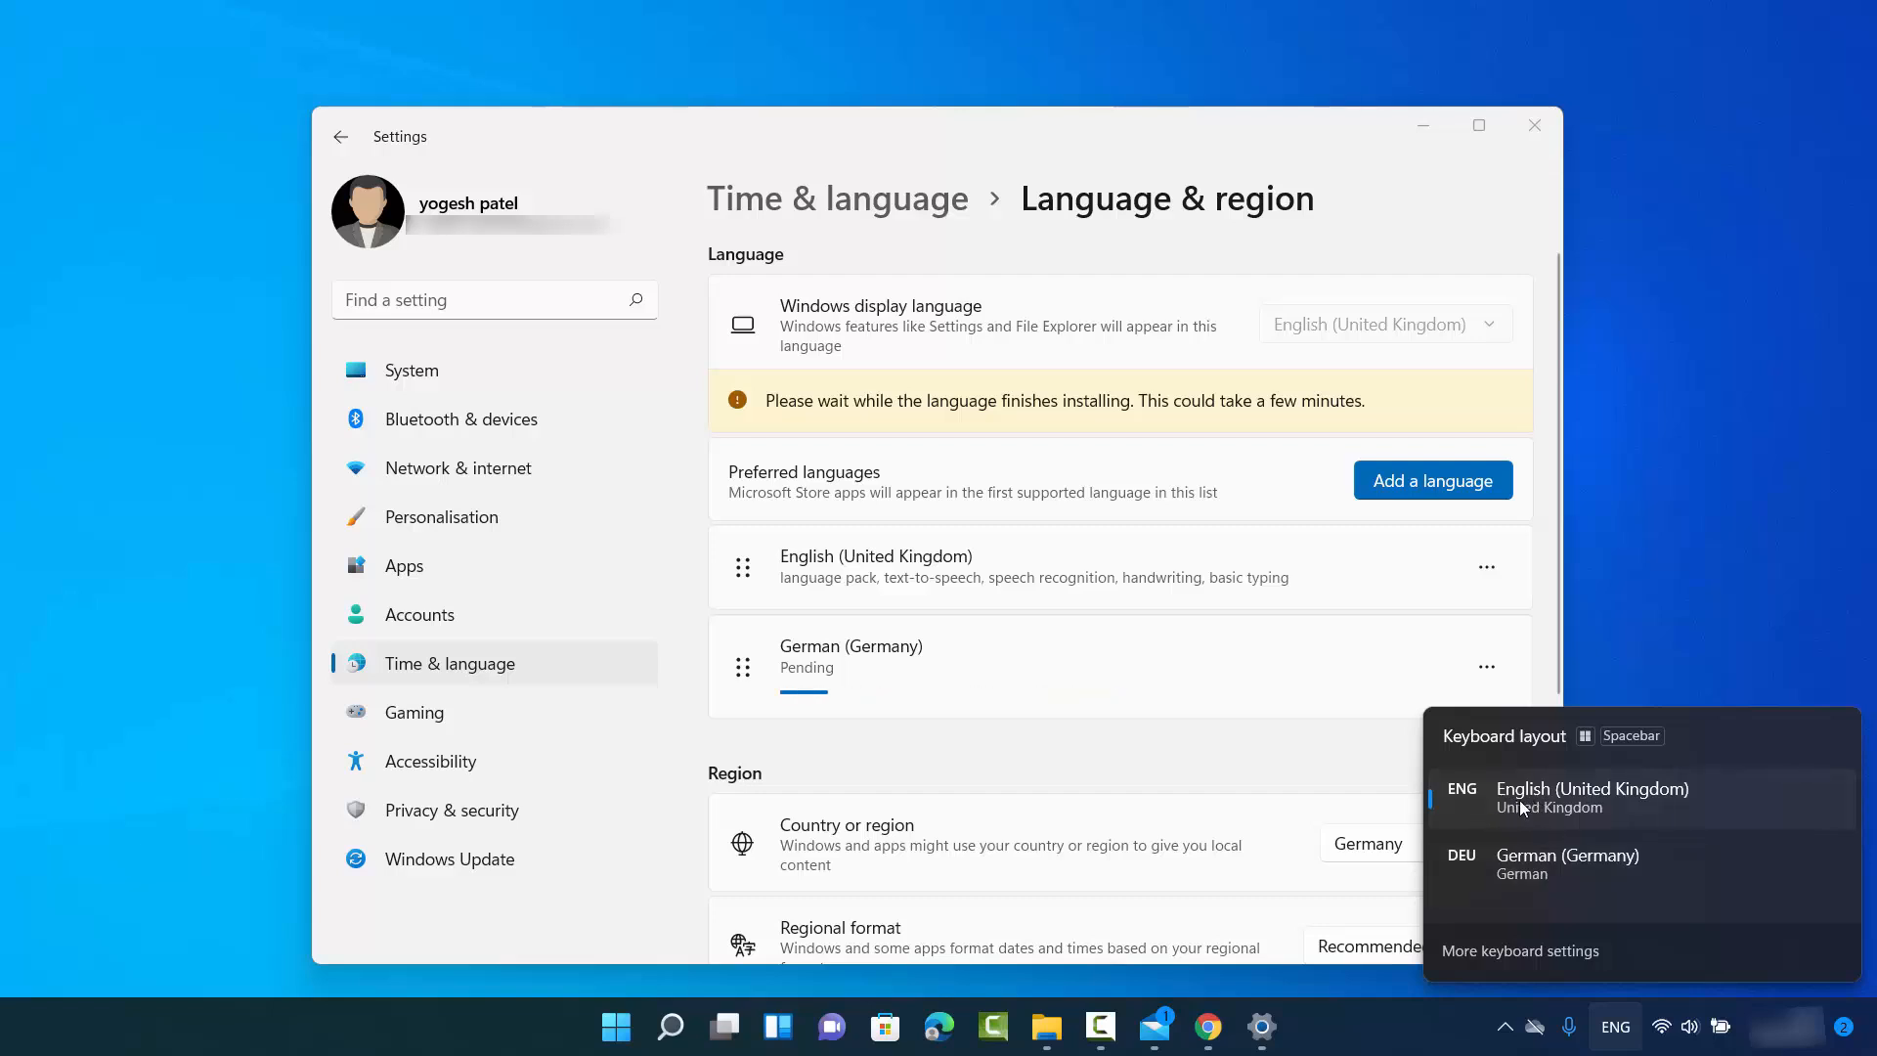
pyautogui.click(1525, 864)
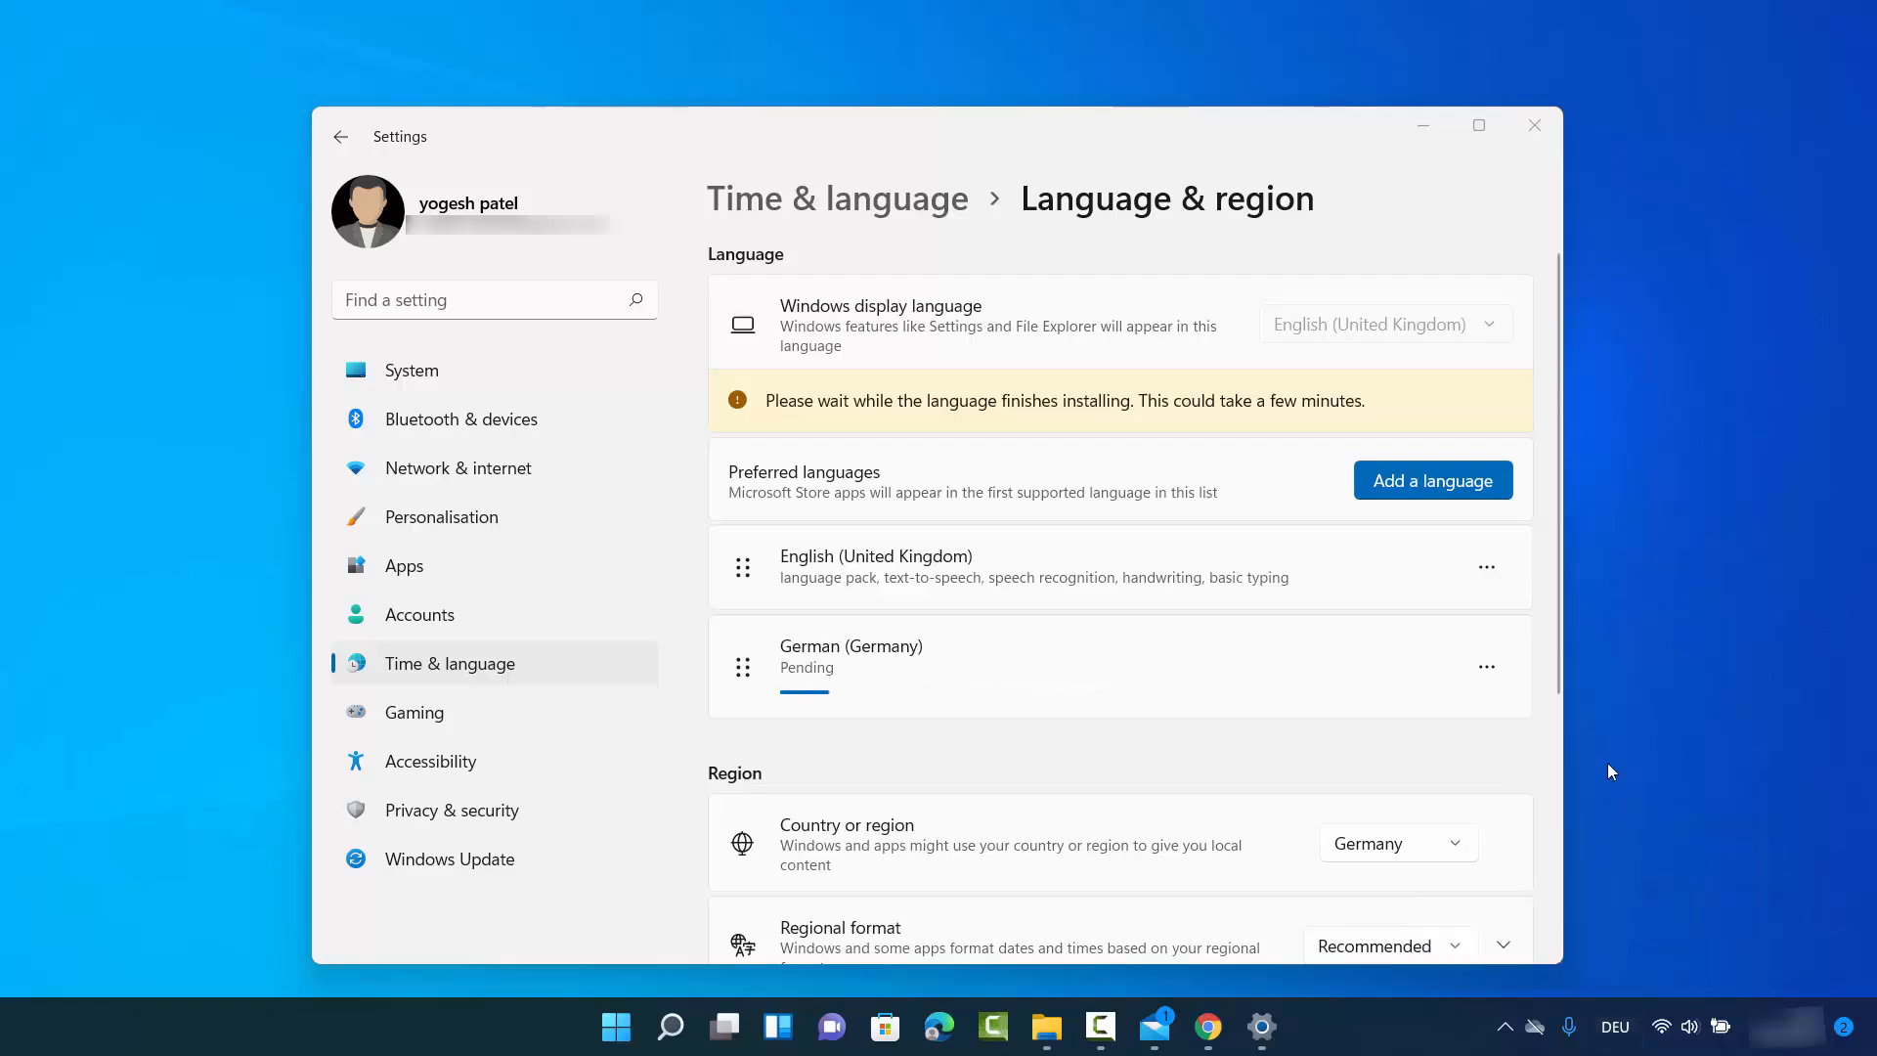
# - Search Windows for "key", open the On-Screen Keyboard and move its window down over the Settings window
pyautogui.click(672, 1021)
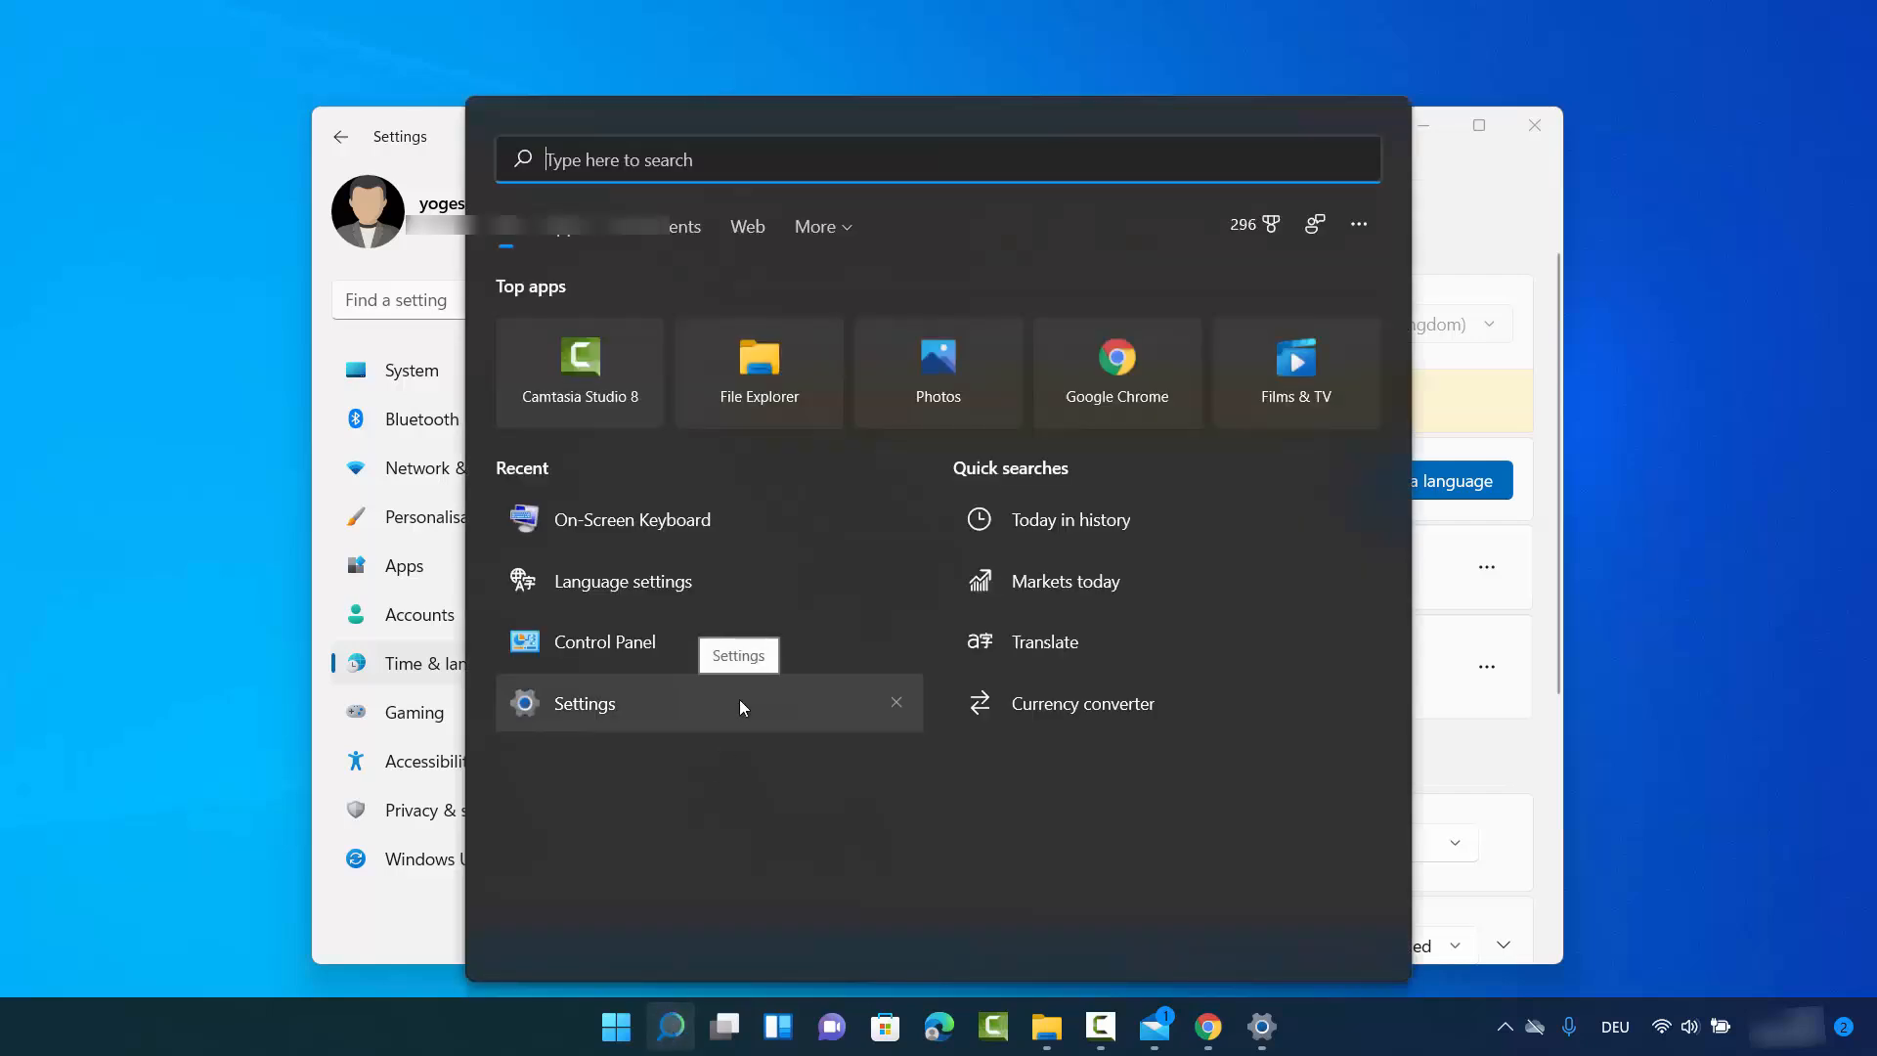
pyautogui.write('ke')
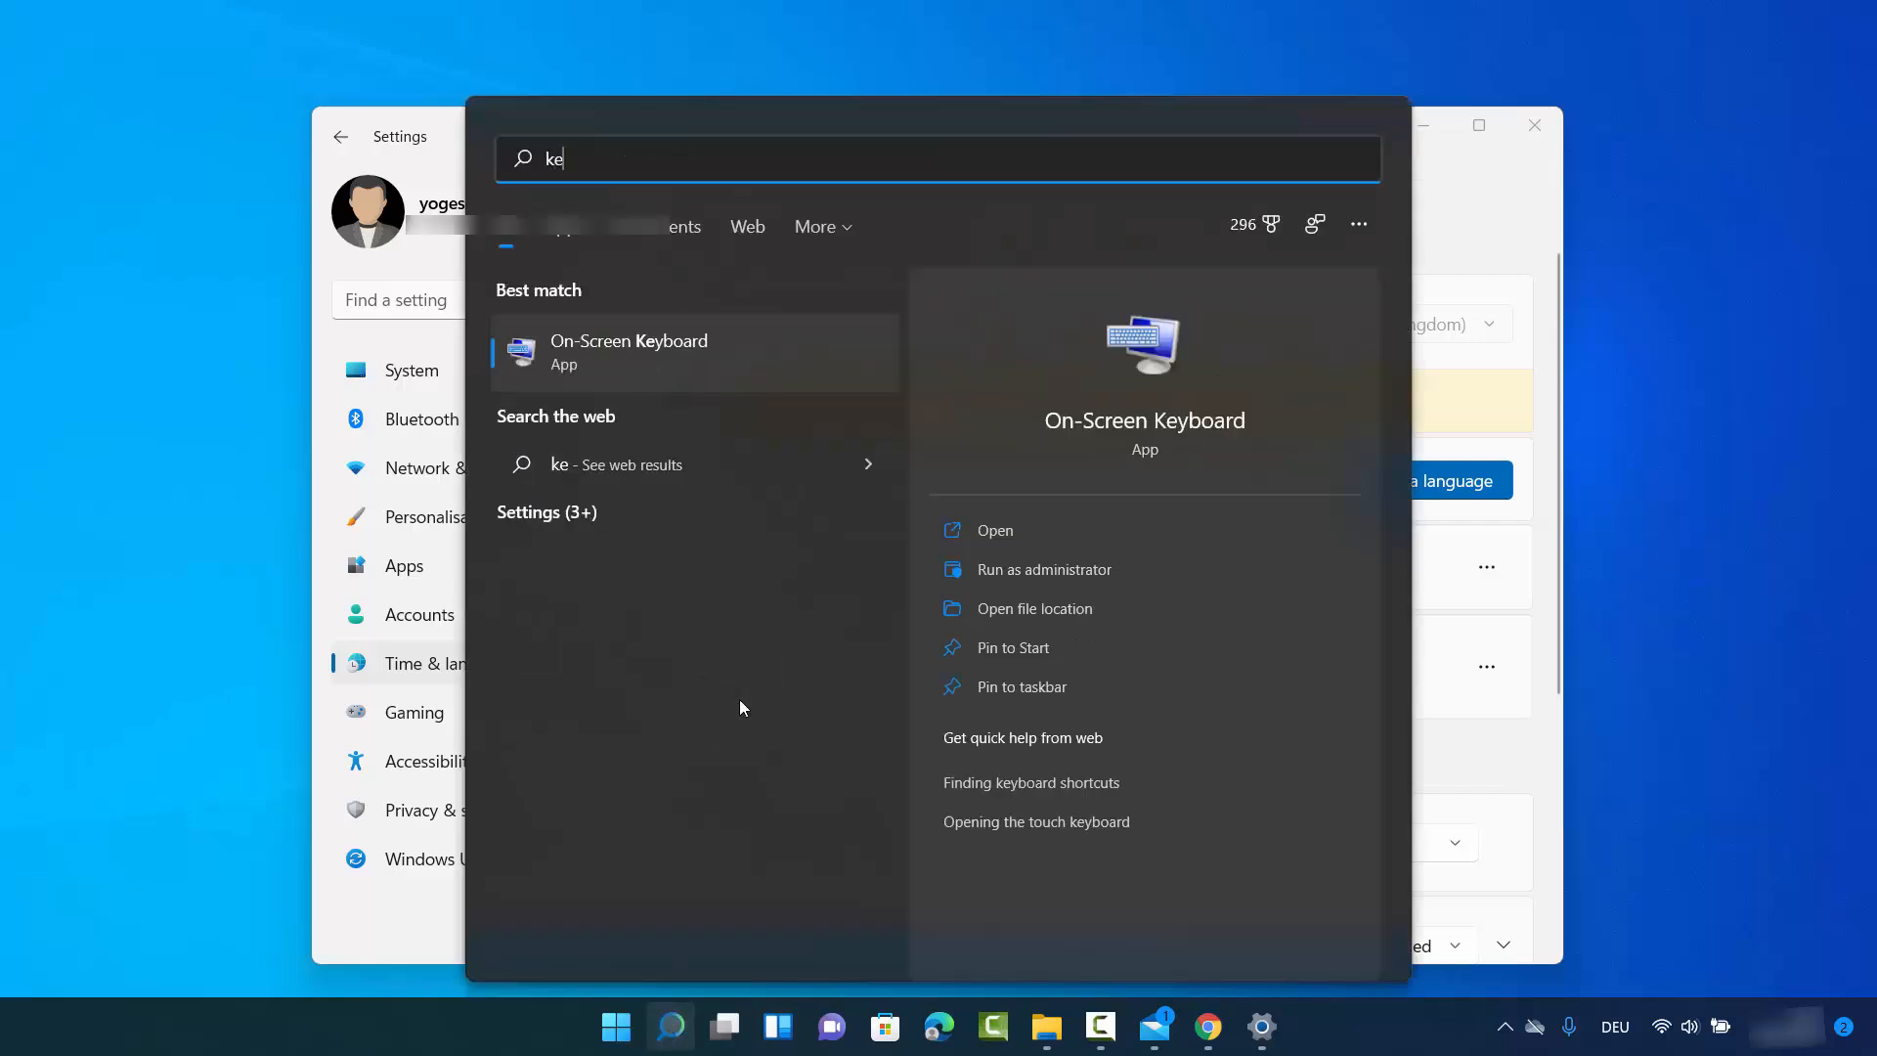
pyautogui.write('y')
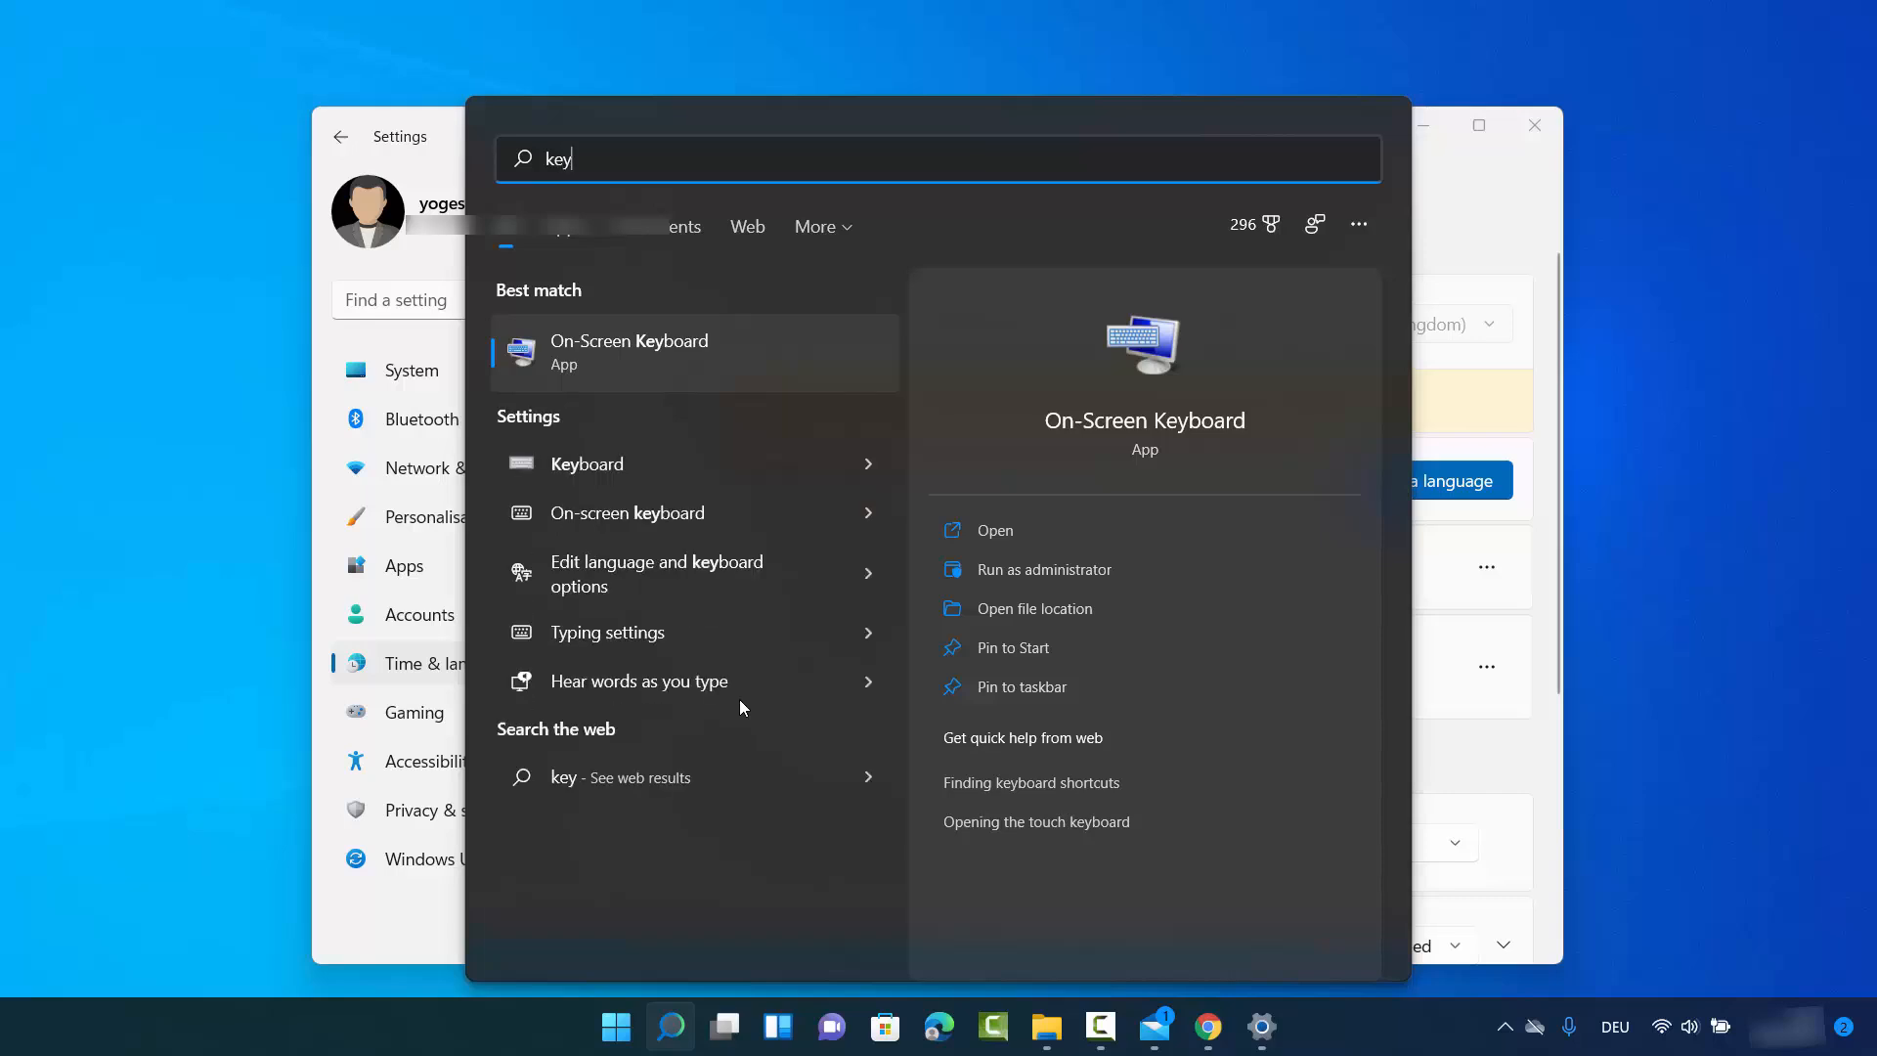
pyautogui.click(588, 357)
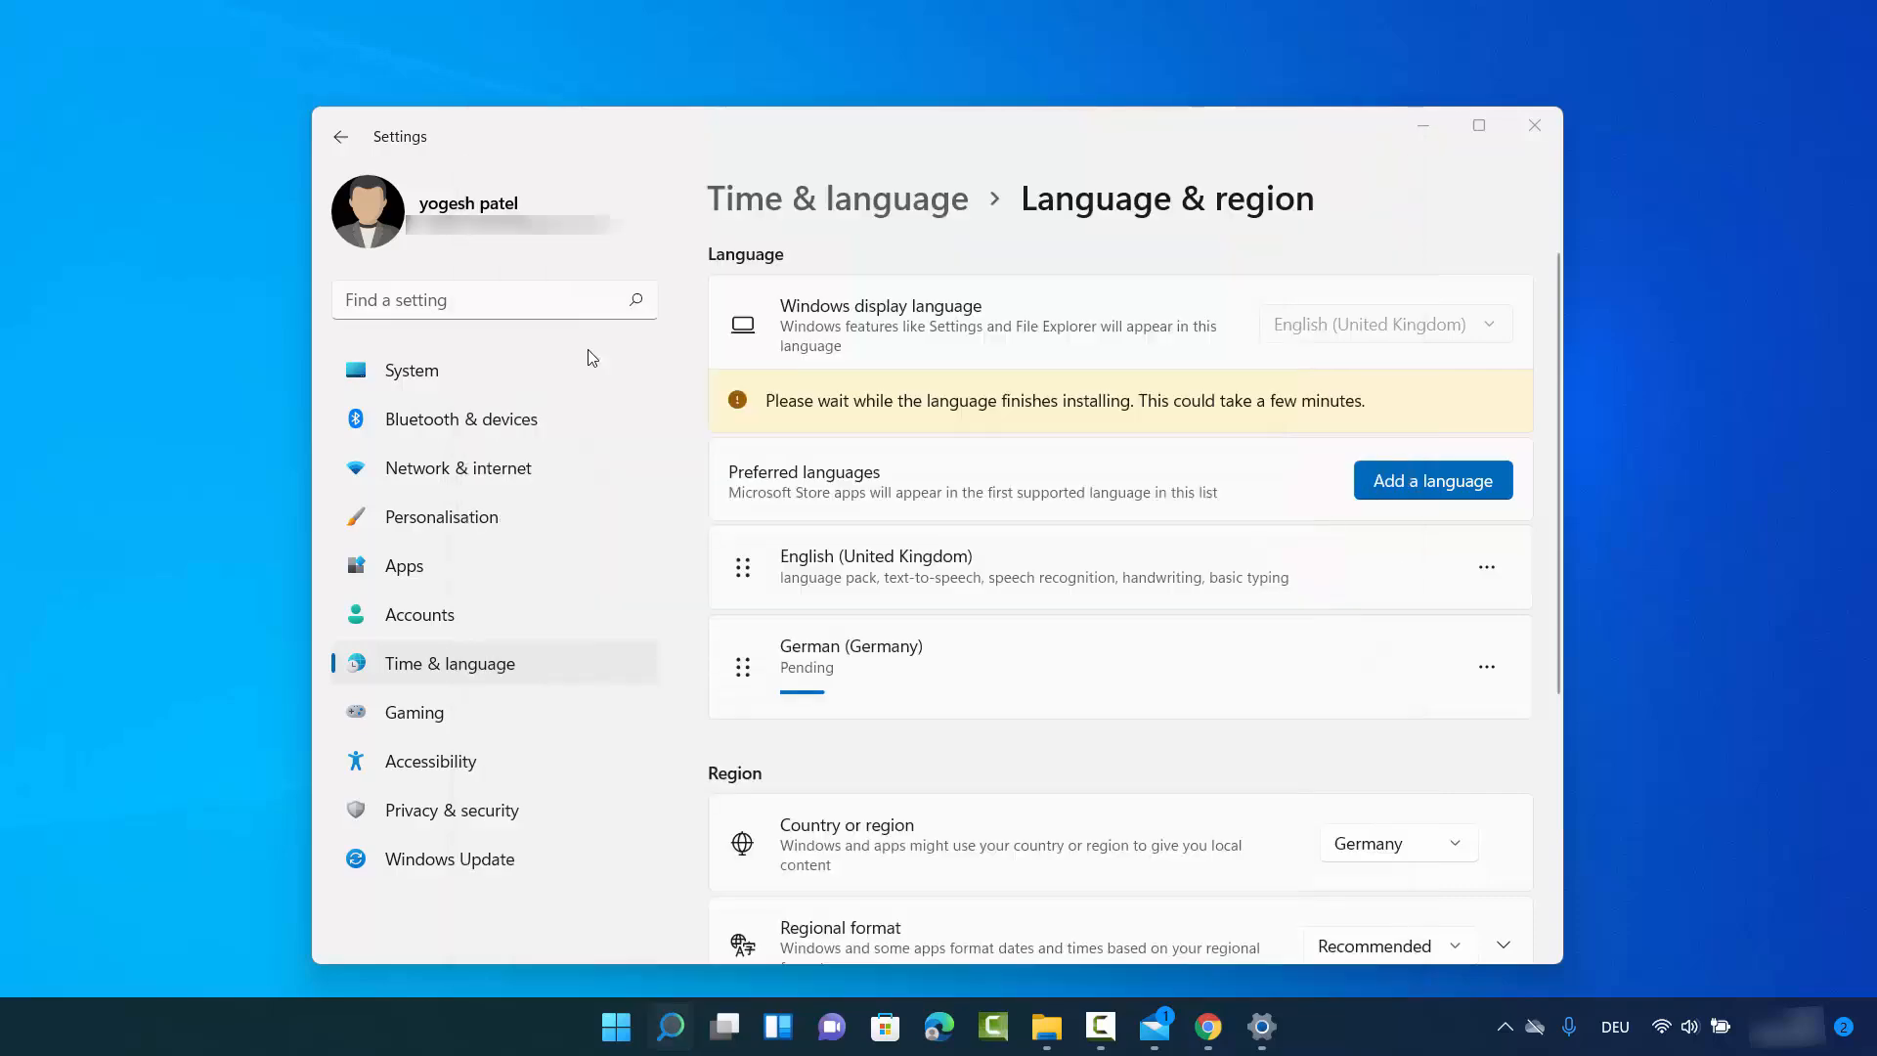
pyautogui.moveTo(780, 153); pyautogui.dragTo(831, 310)
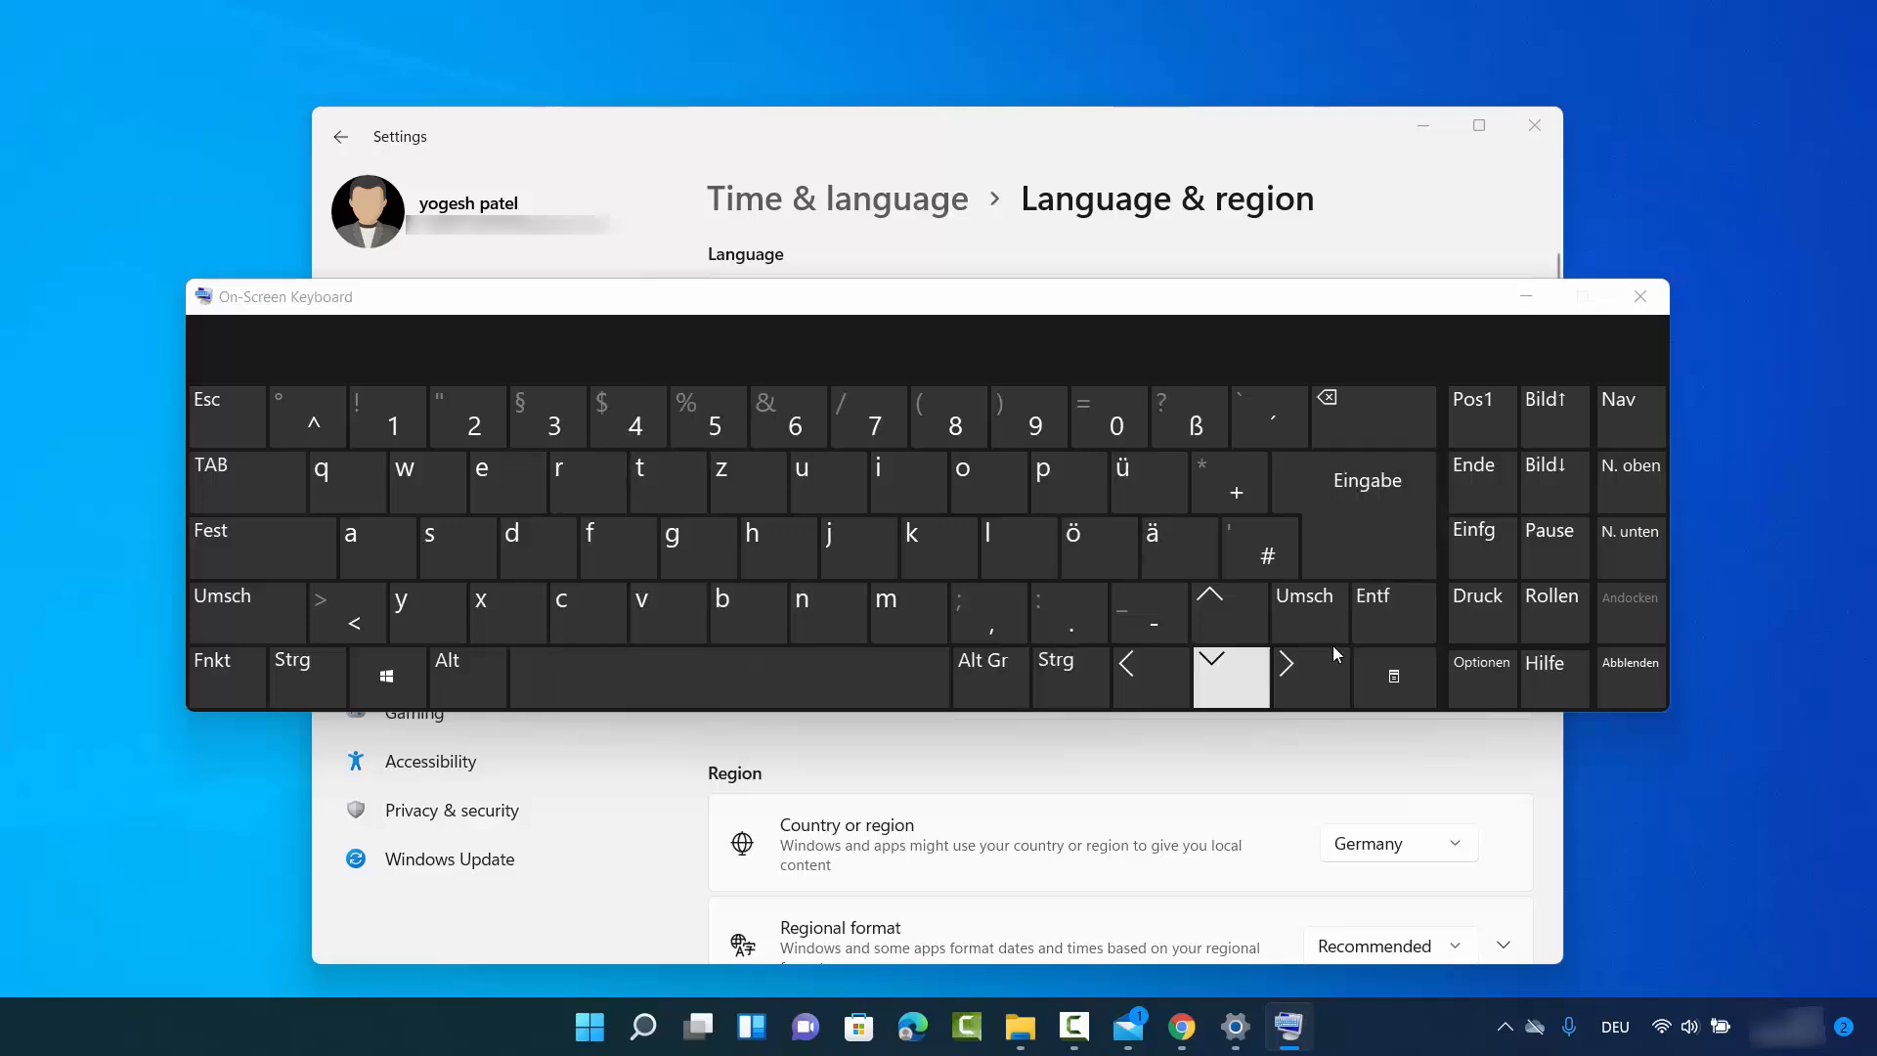
# - Toggle the keyboard layout between English (United Kingdom) and German (Germany), finishing on English (United Kingdom), and close the On-Screen Keyboard
pyautogui.click(1615, 1025)
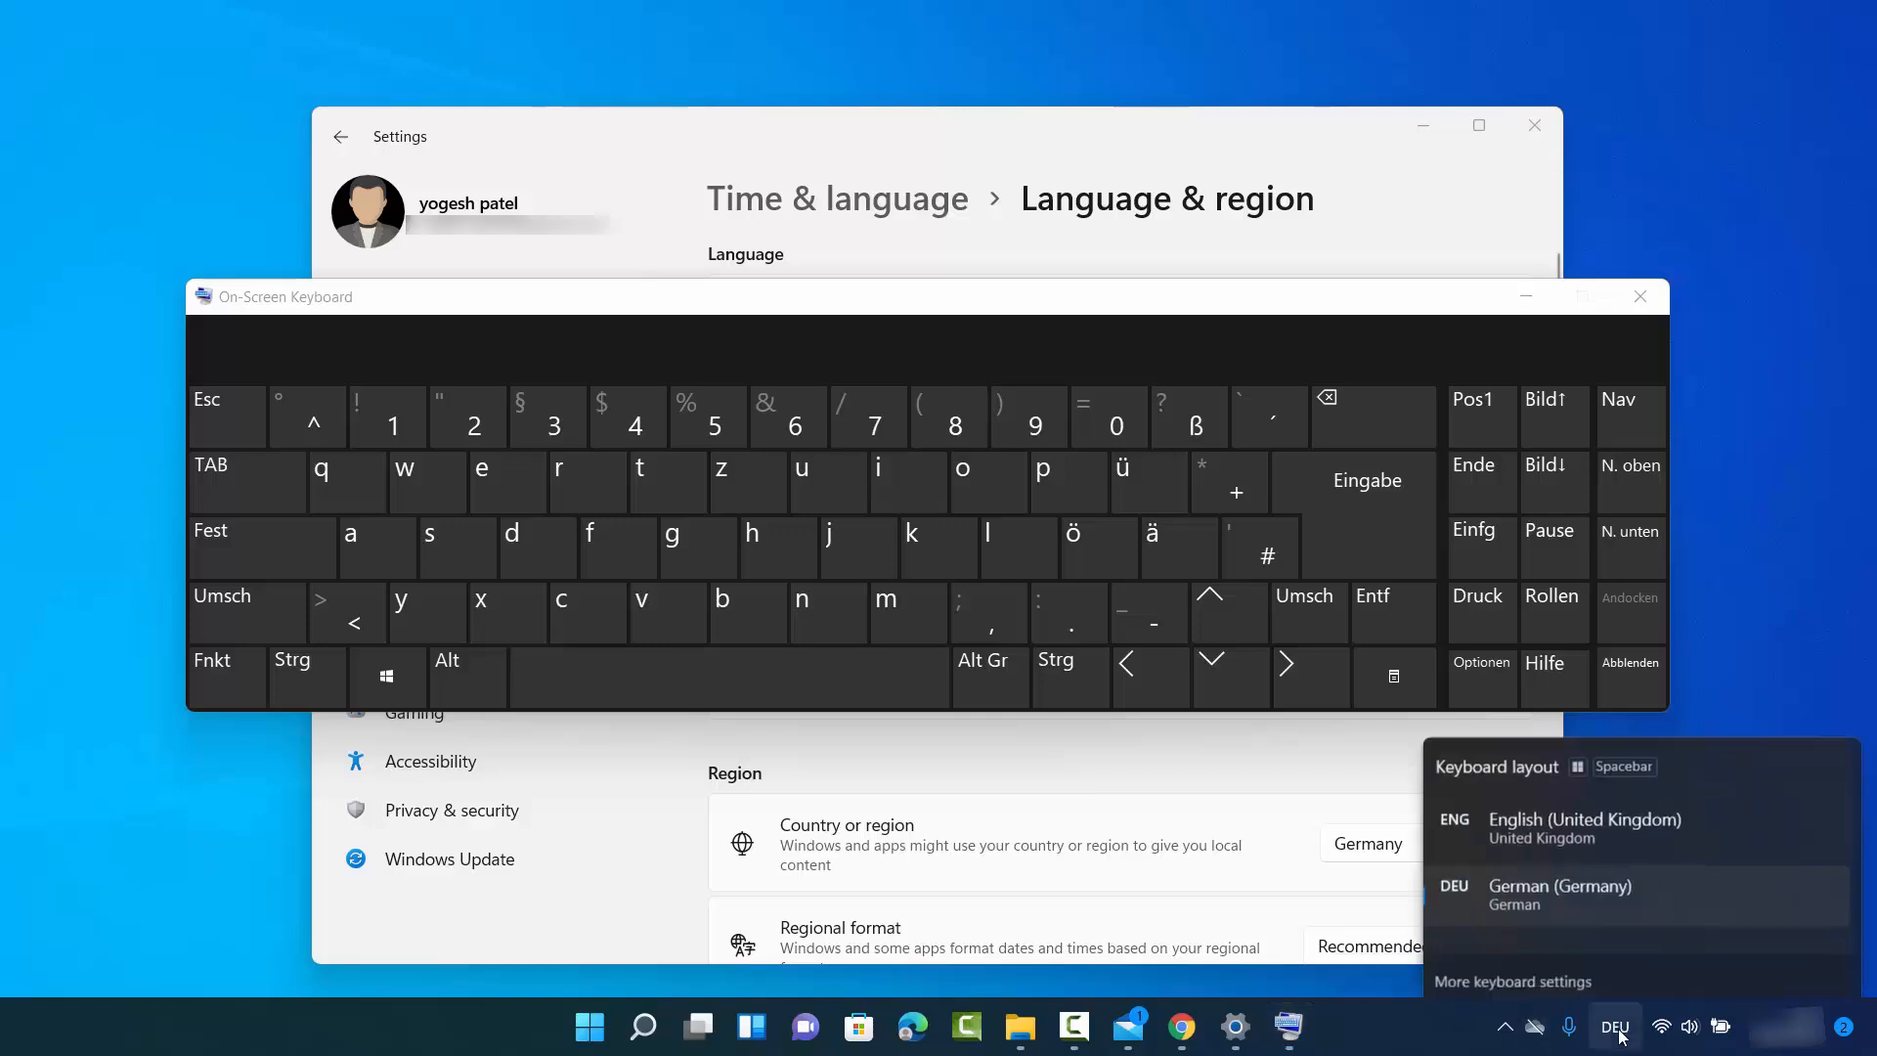
pyautogui.click(1551, 798)
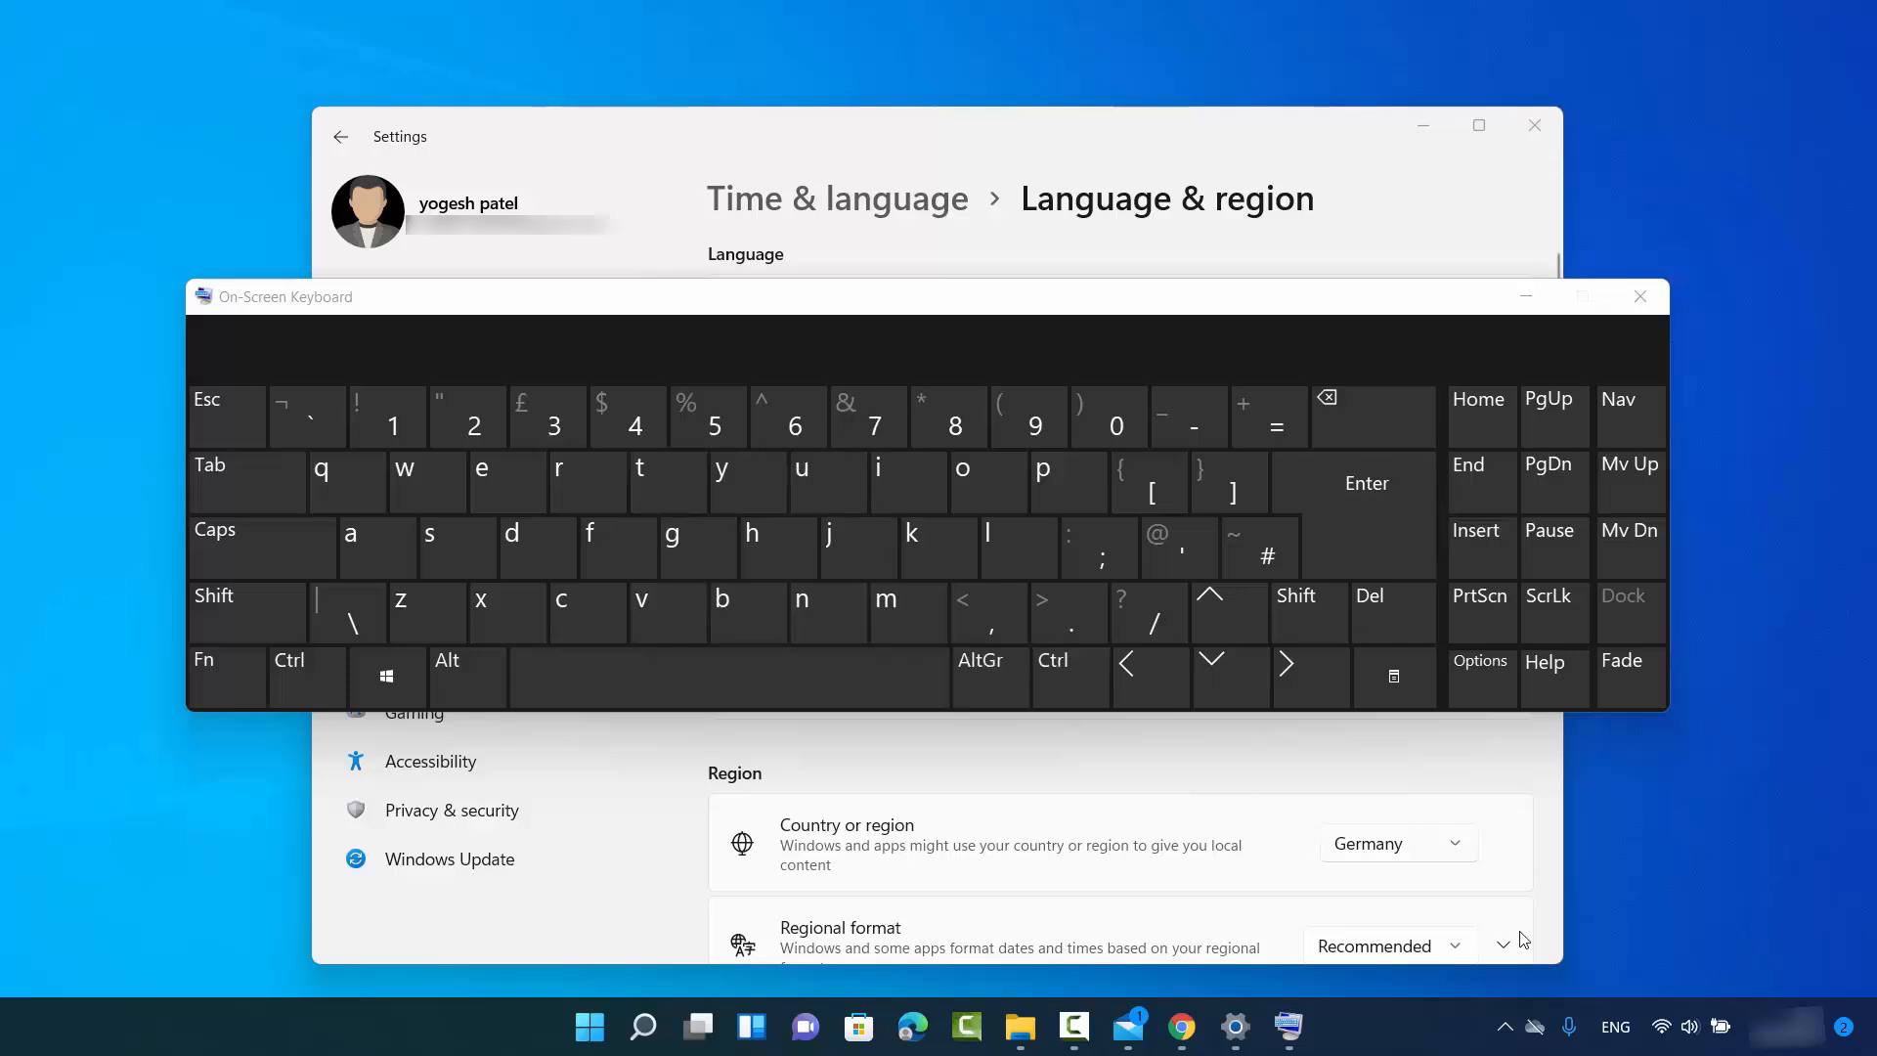
pyautogui.click(1614, 1026)
pyautogui.click(1603, 865)
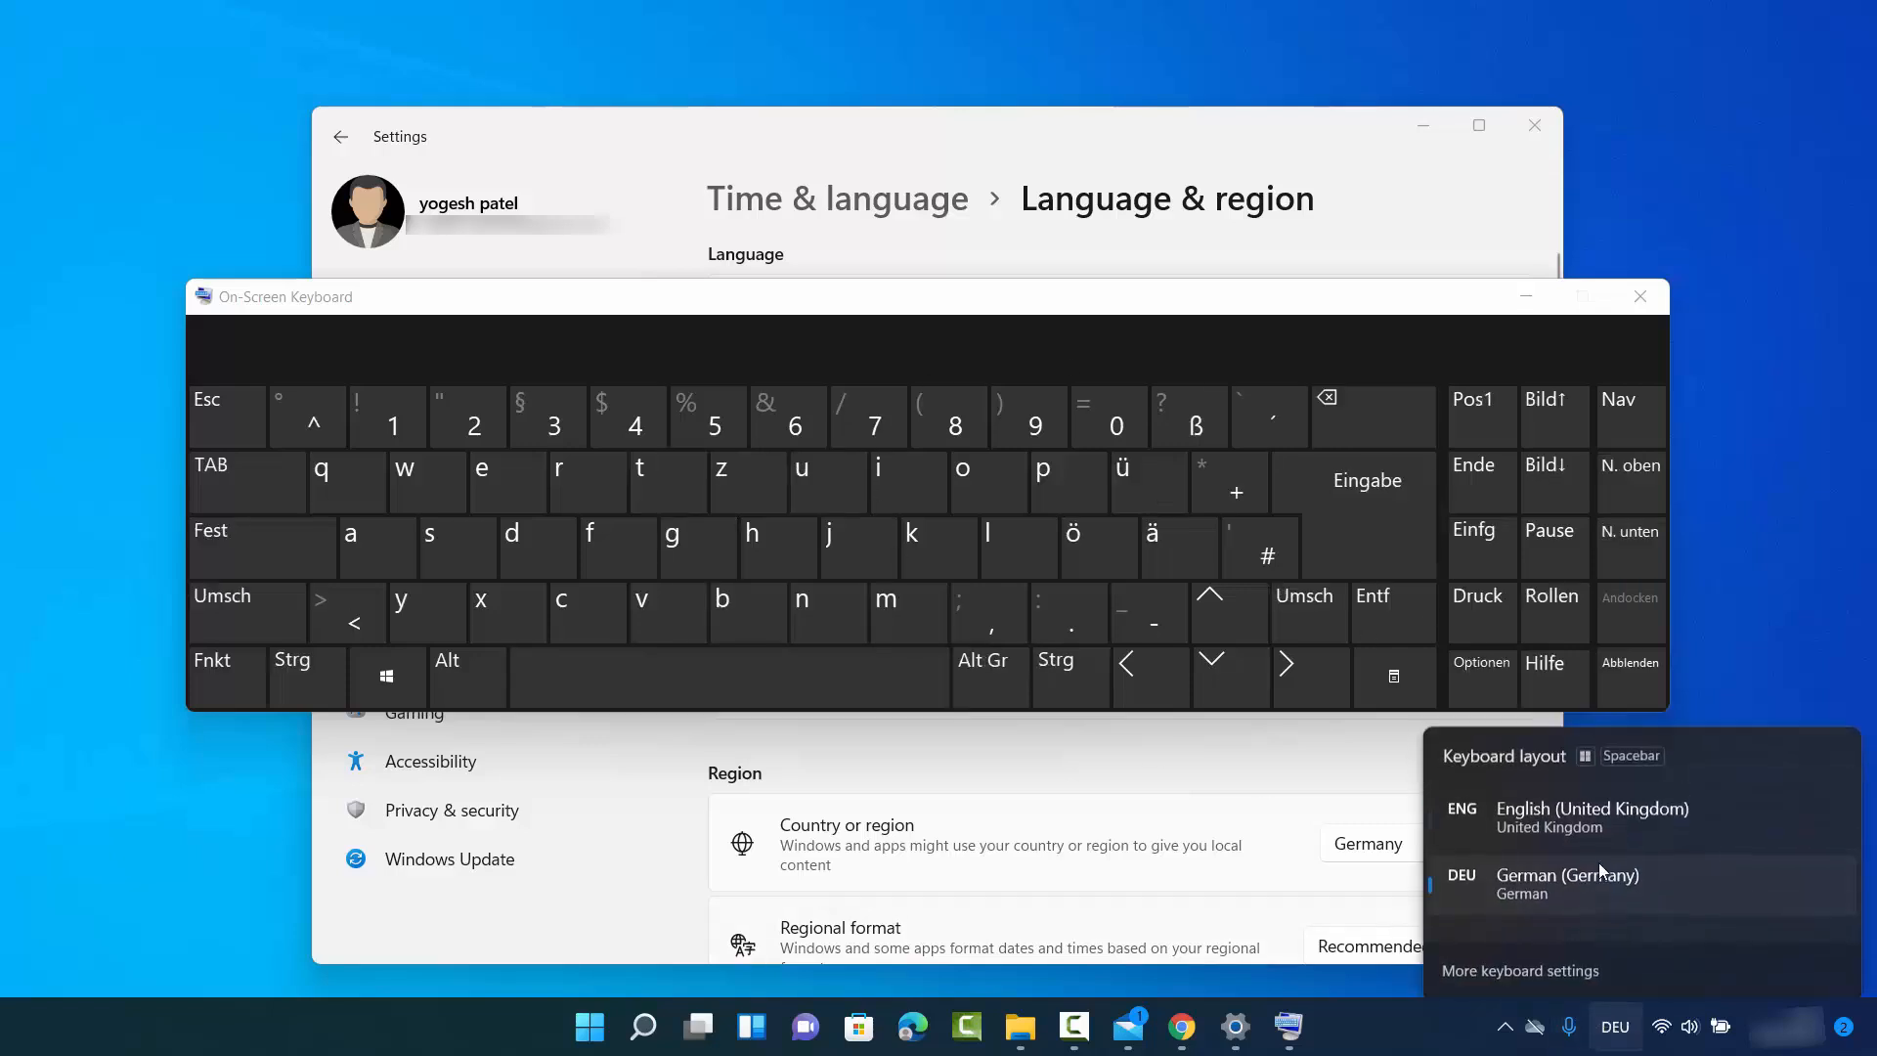
pyautogui.click(1614, 1026)
pyautogui.click(1611, 799)
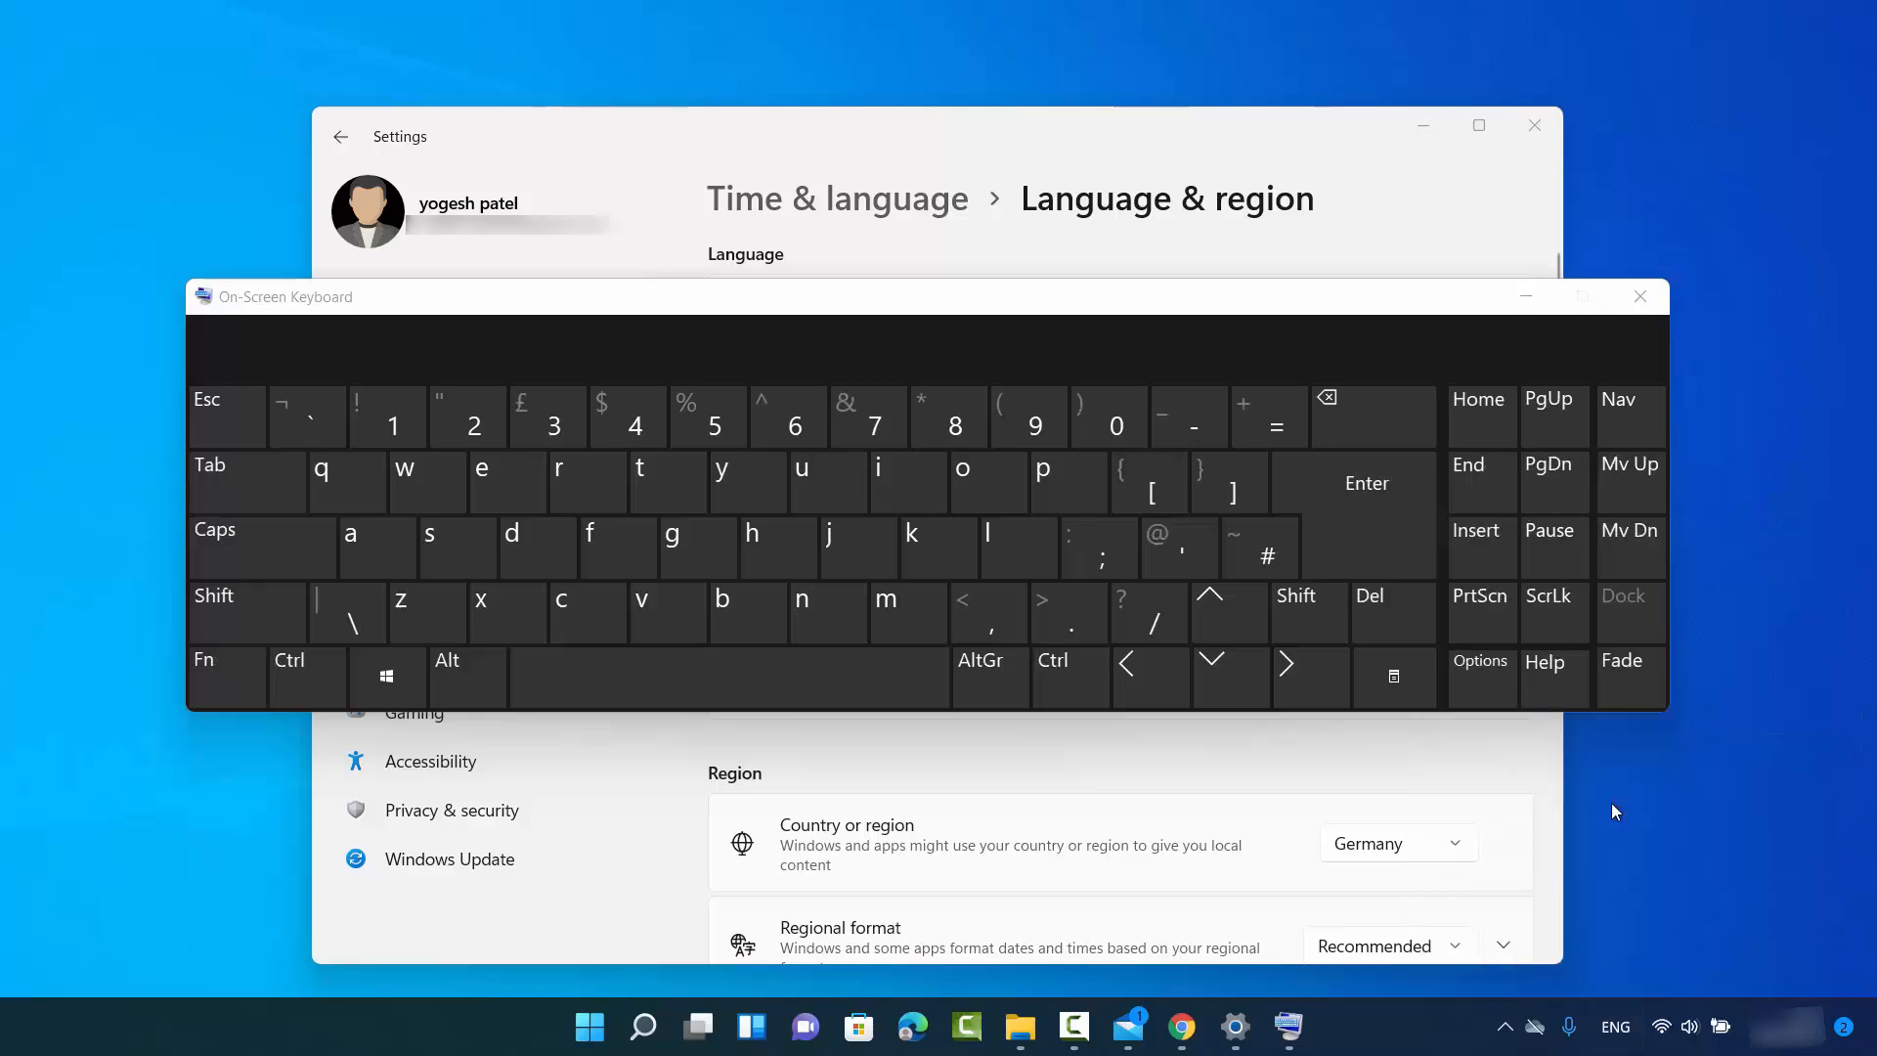
pyautogui.click(1612, 1029)
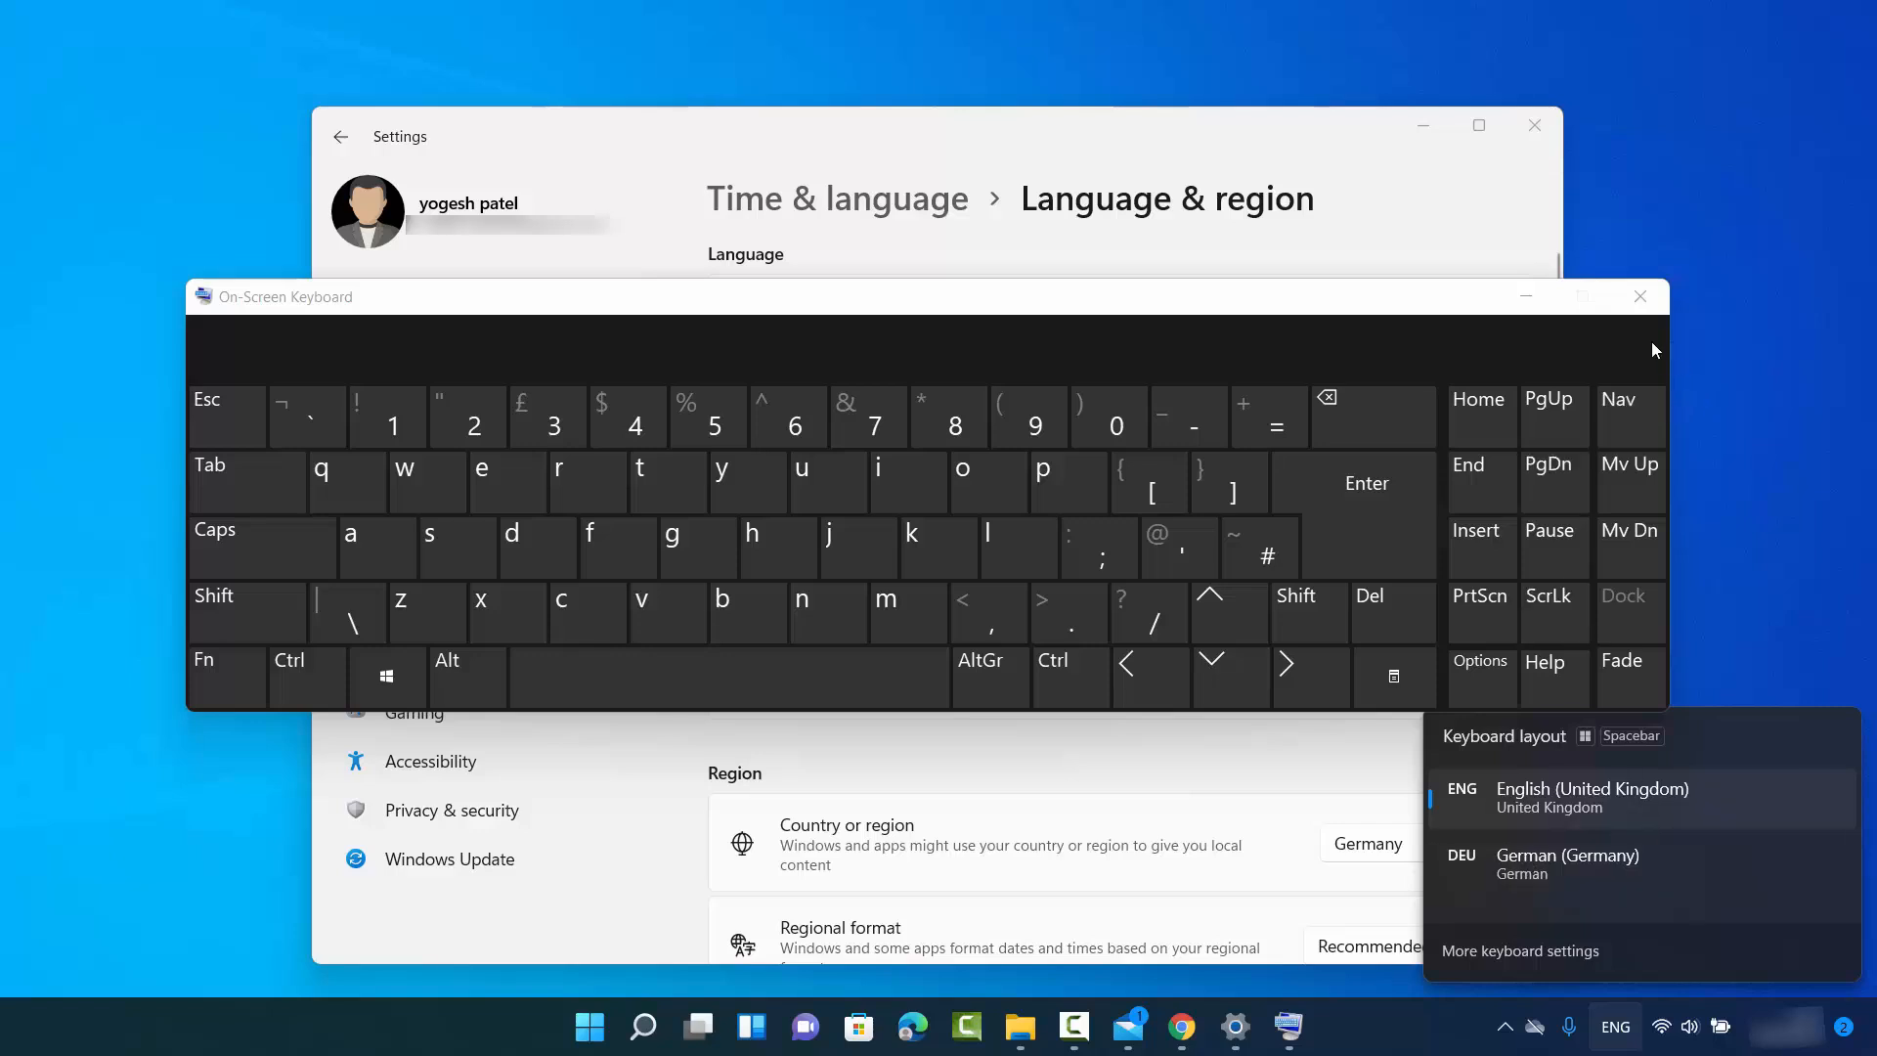
pyautogui.click(1646, 297)
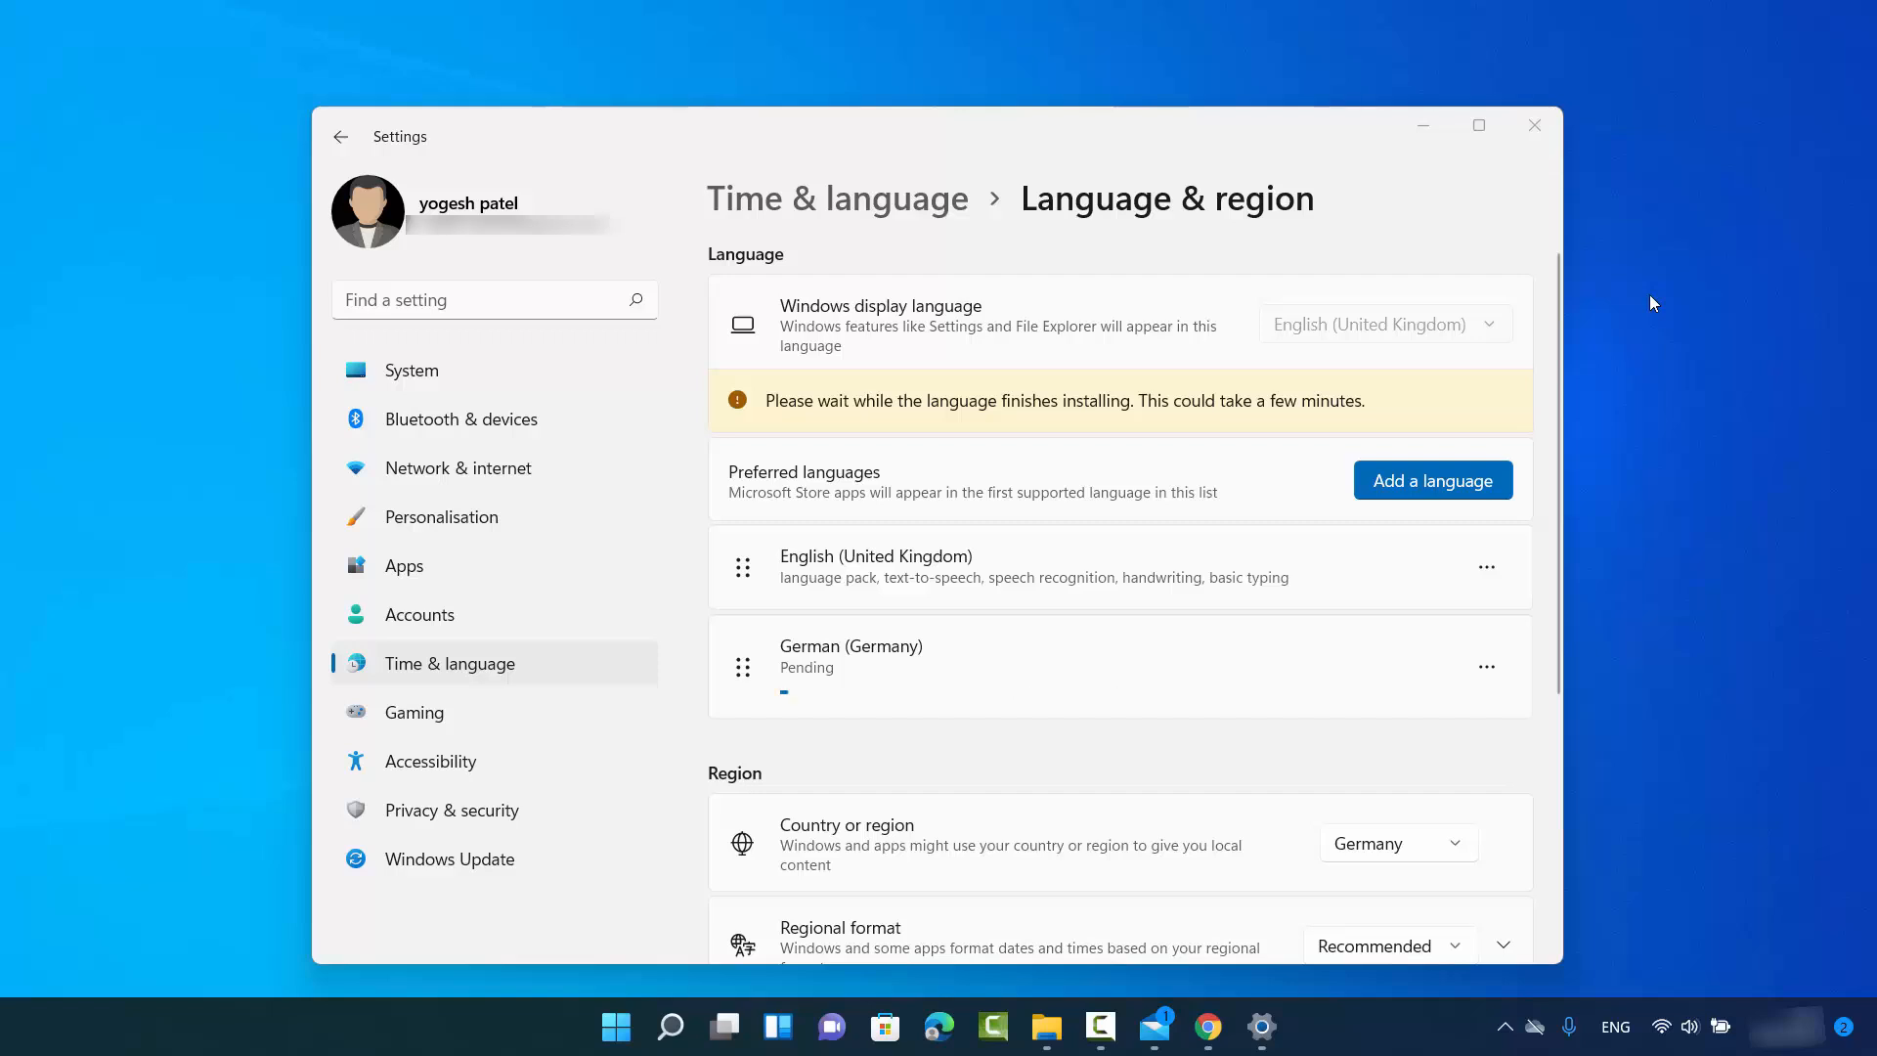